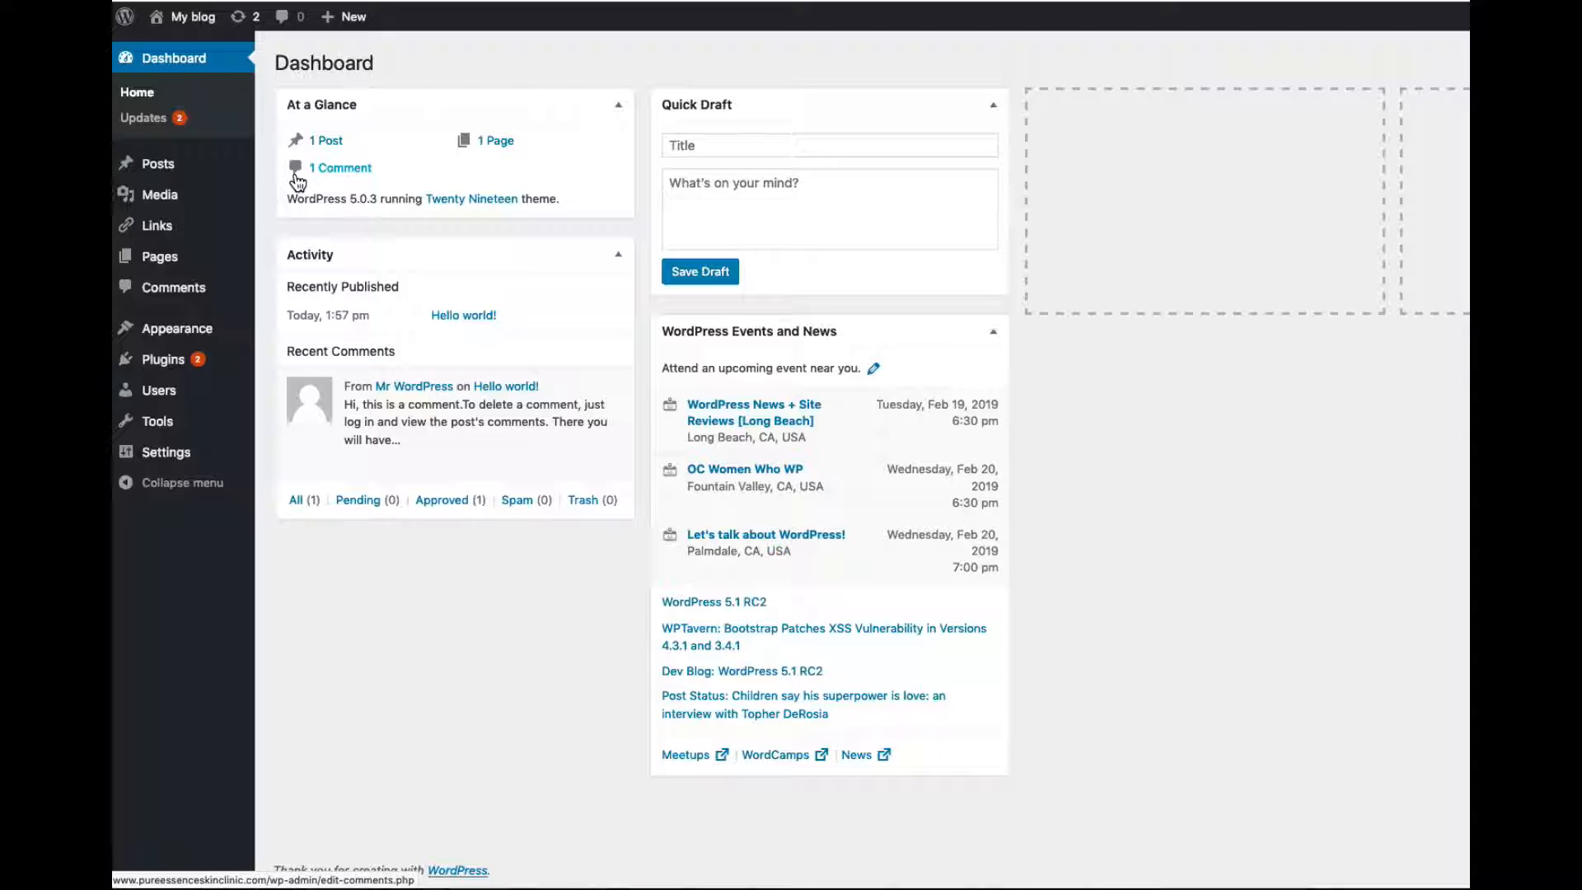
# Check the maximum upload file size on the page for uploading new media.
pyautogui.moveTo(171, 201)
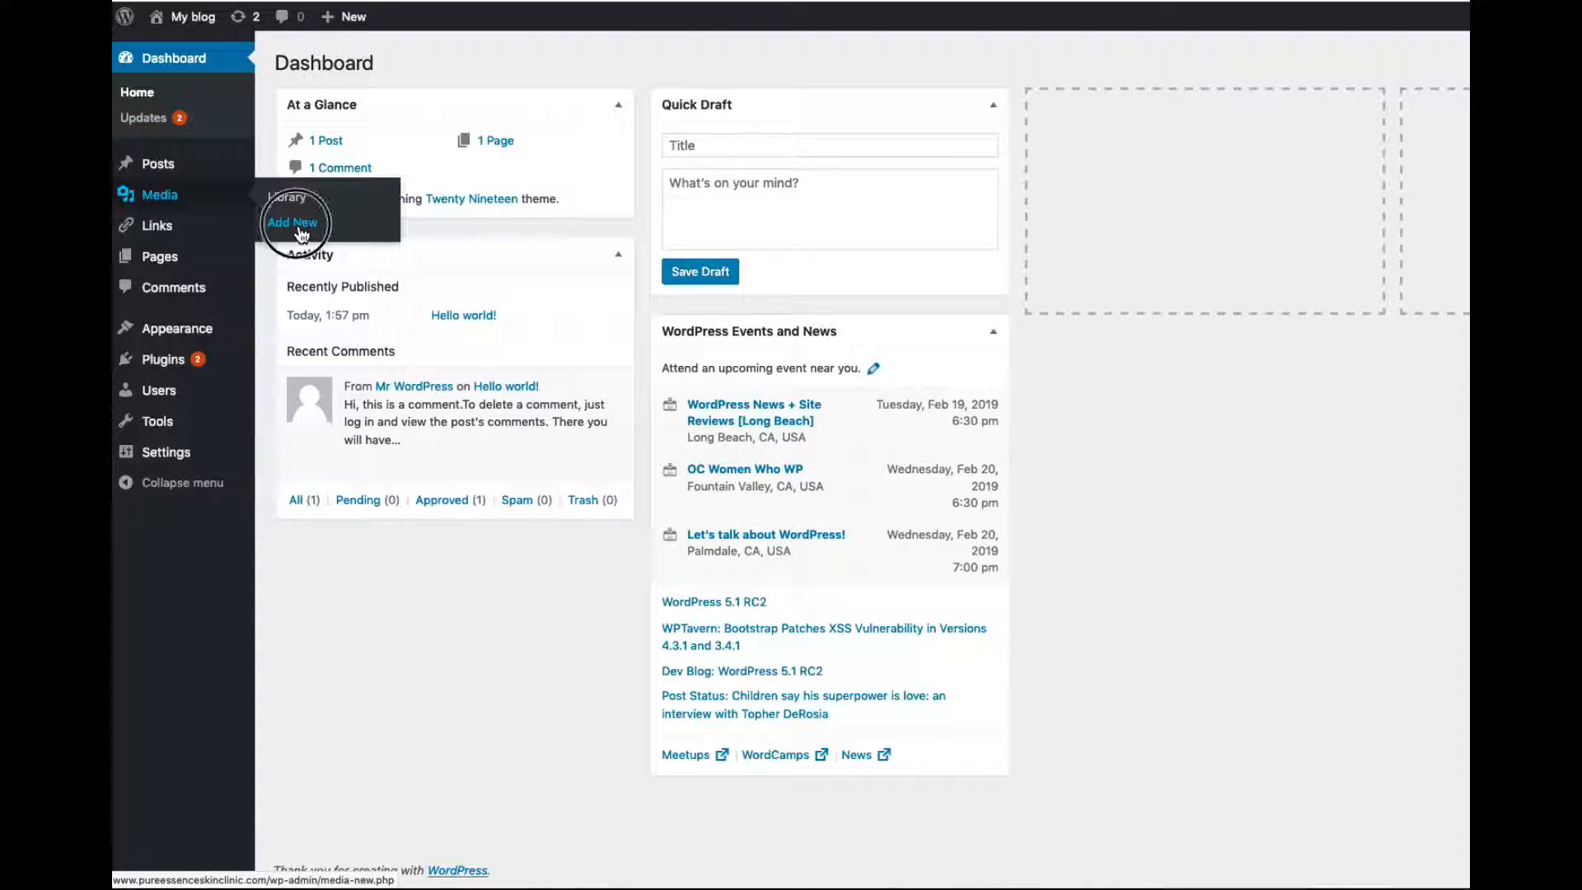
pyautogui.click(300, 229)
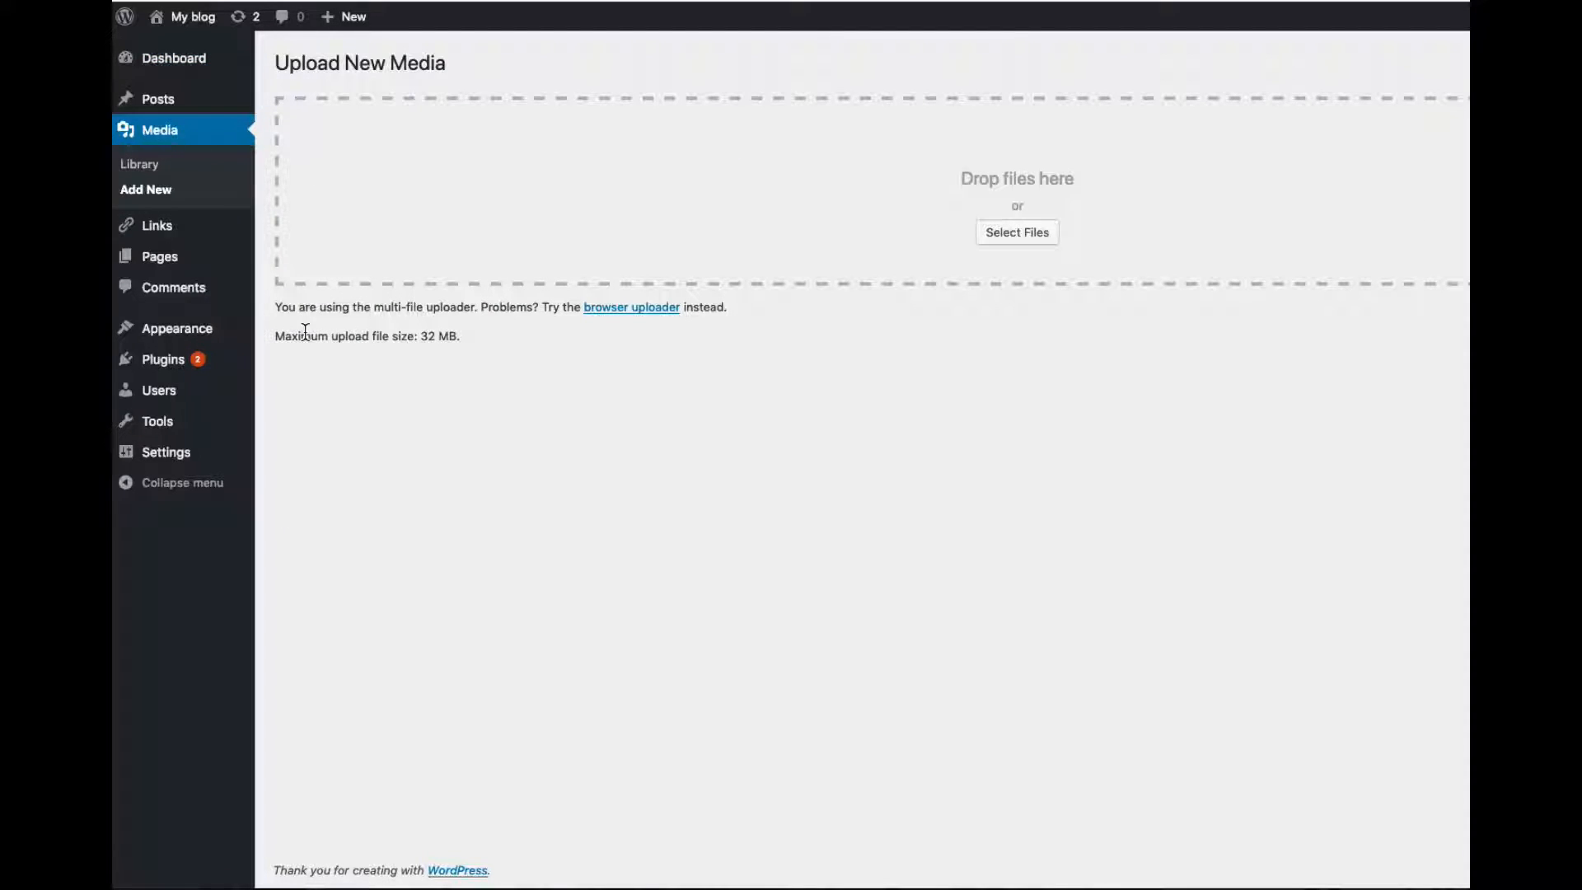
pyautogui.moveTo(277, 341); pyautogui.dragTo(482, 346)
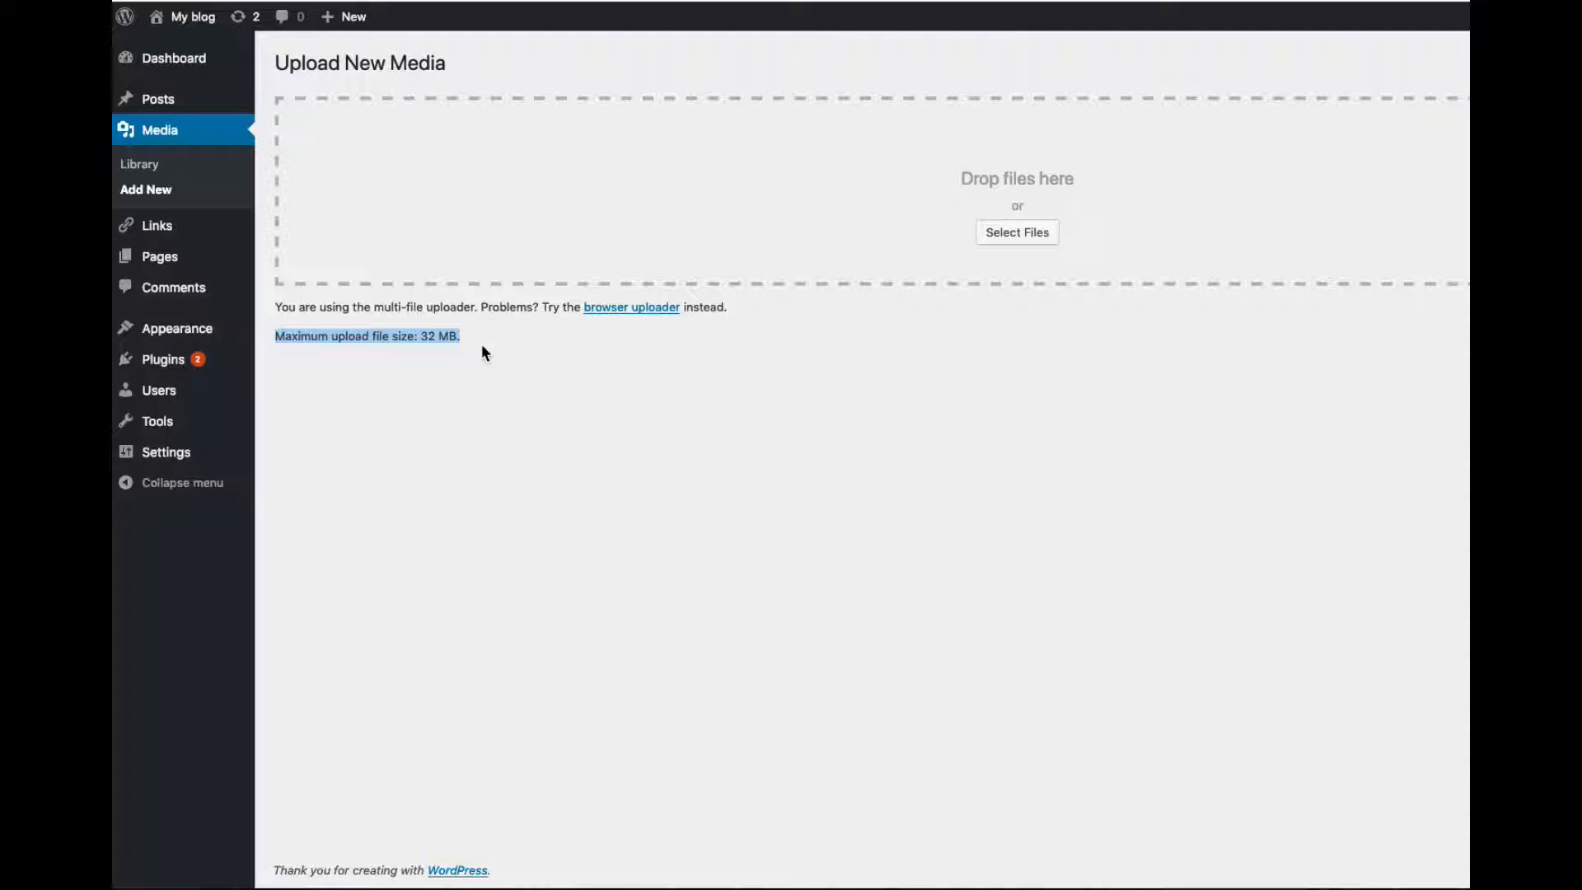
pyautogui.click(482, 346)
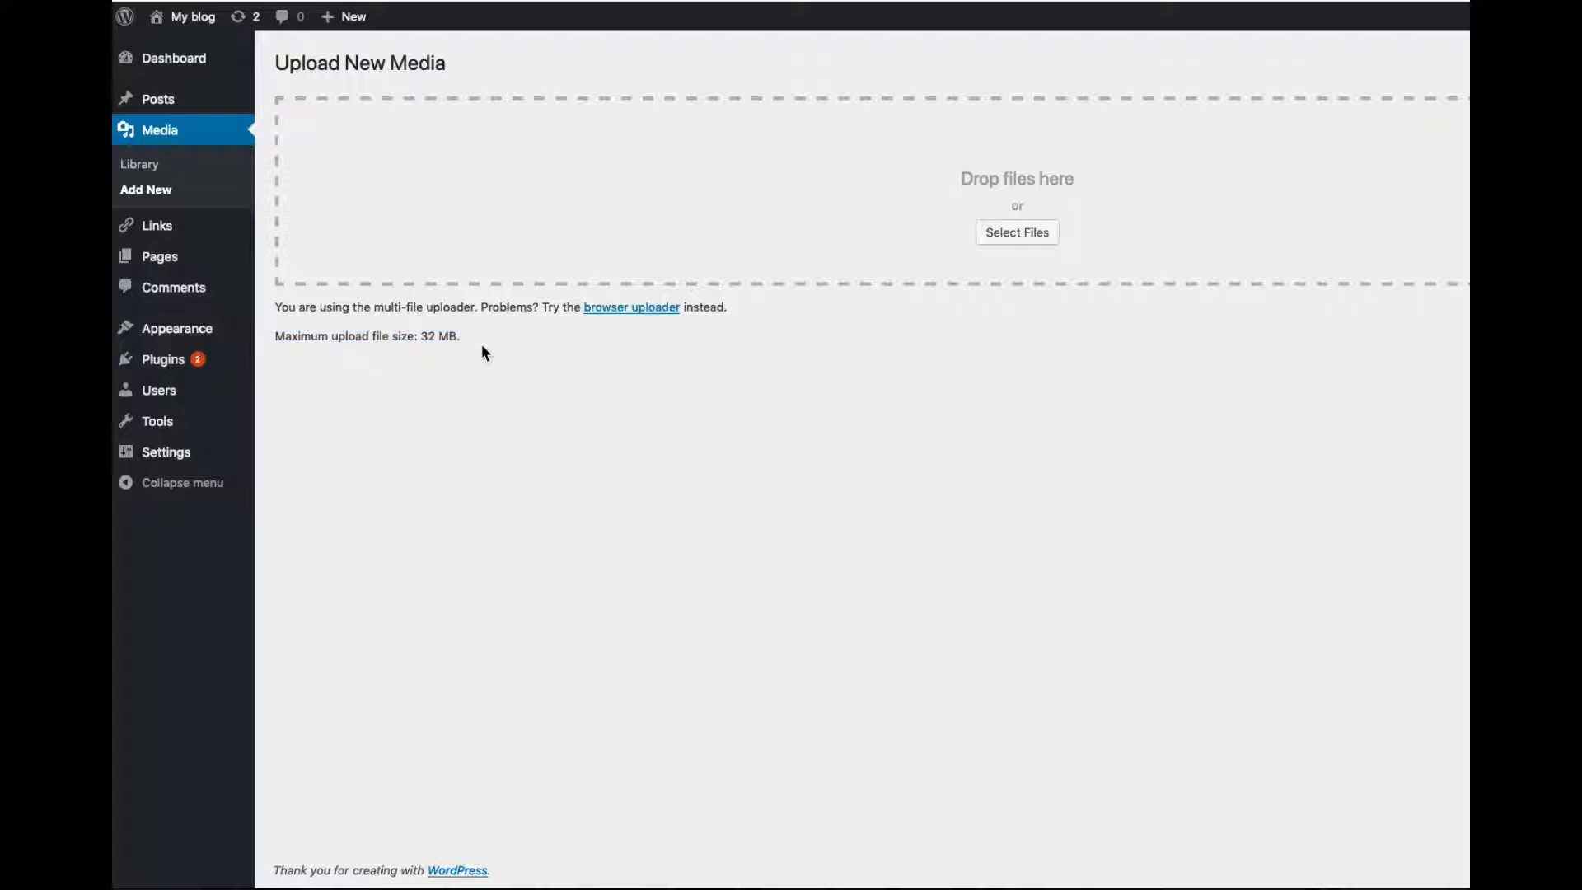
pyautogui.moveTo(458, 341); pyautogui.dragTo(422, 340)
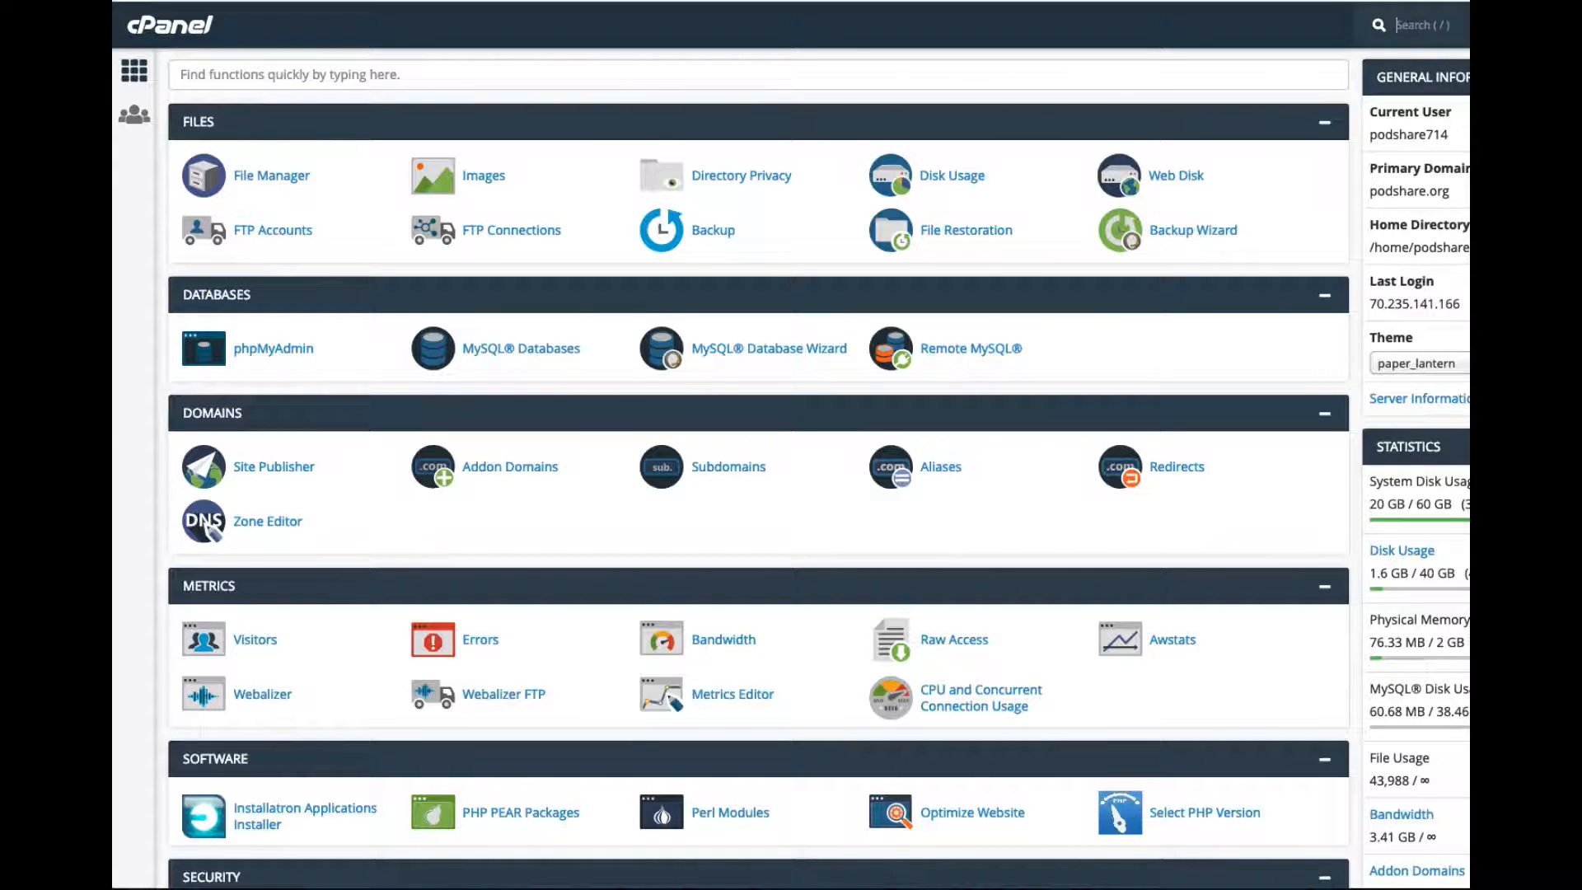
# Switch to cPanel and open the public_html/pureessenceskinclinic.com folder in File Manager.
pyautogui.scroll(-7, 856, 142)
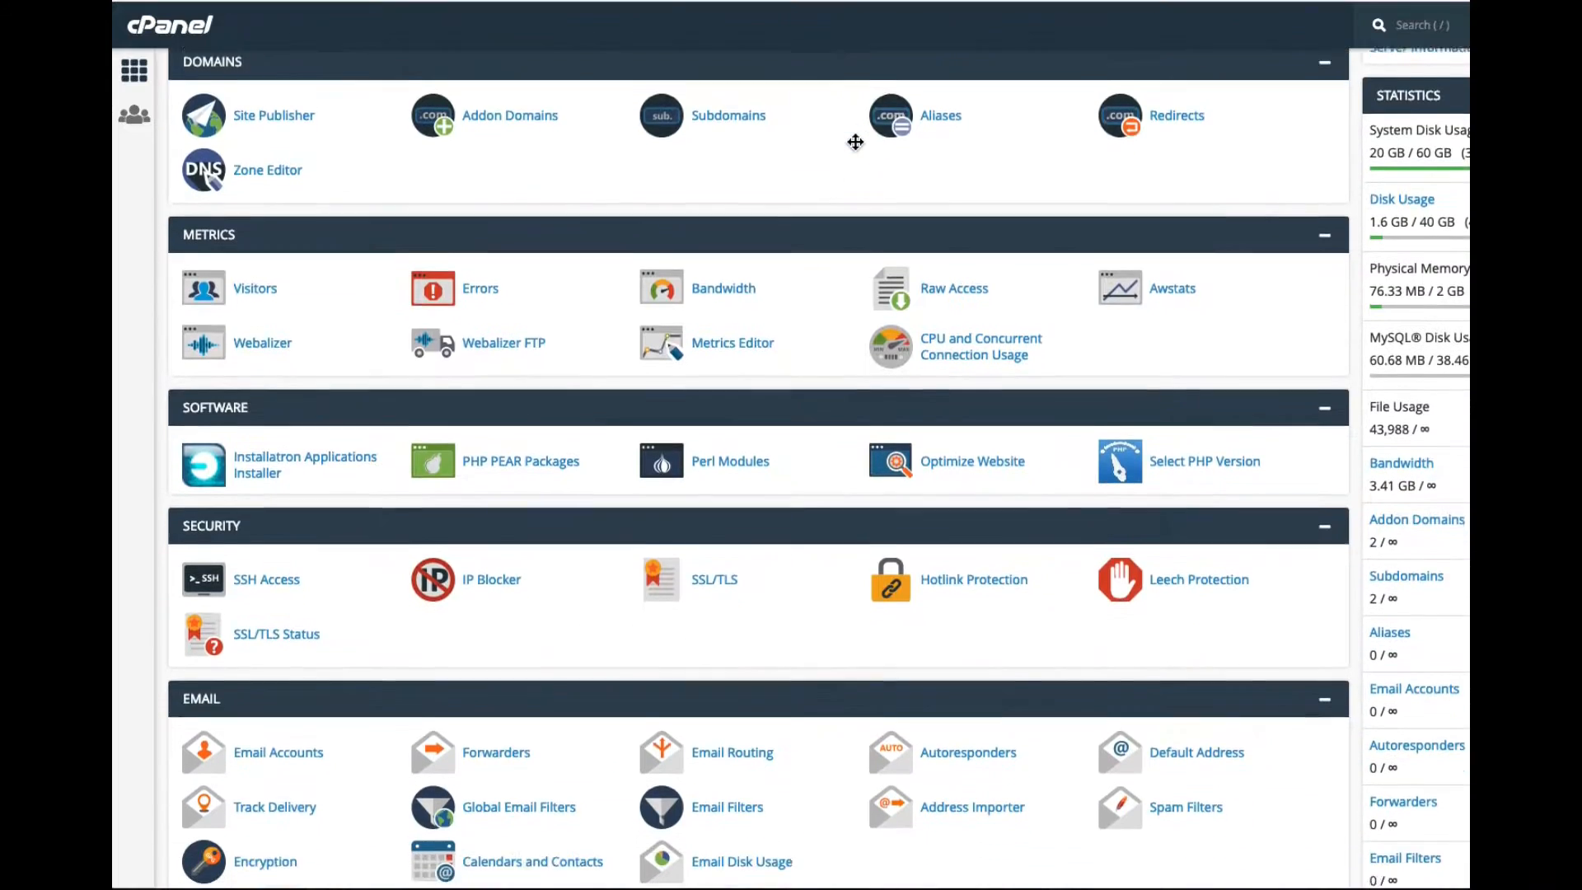
pyautogui.scroll(7, 855, 142)
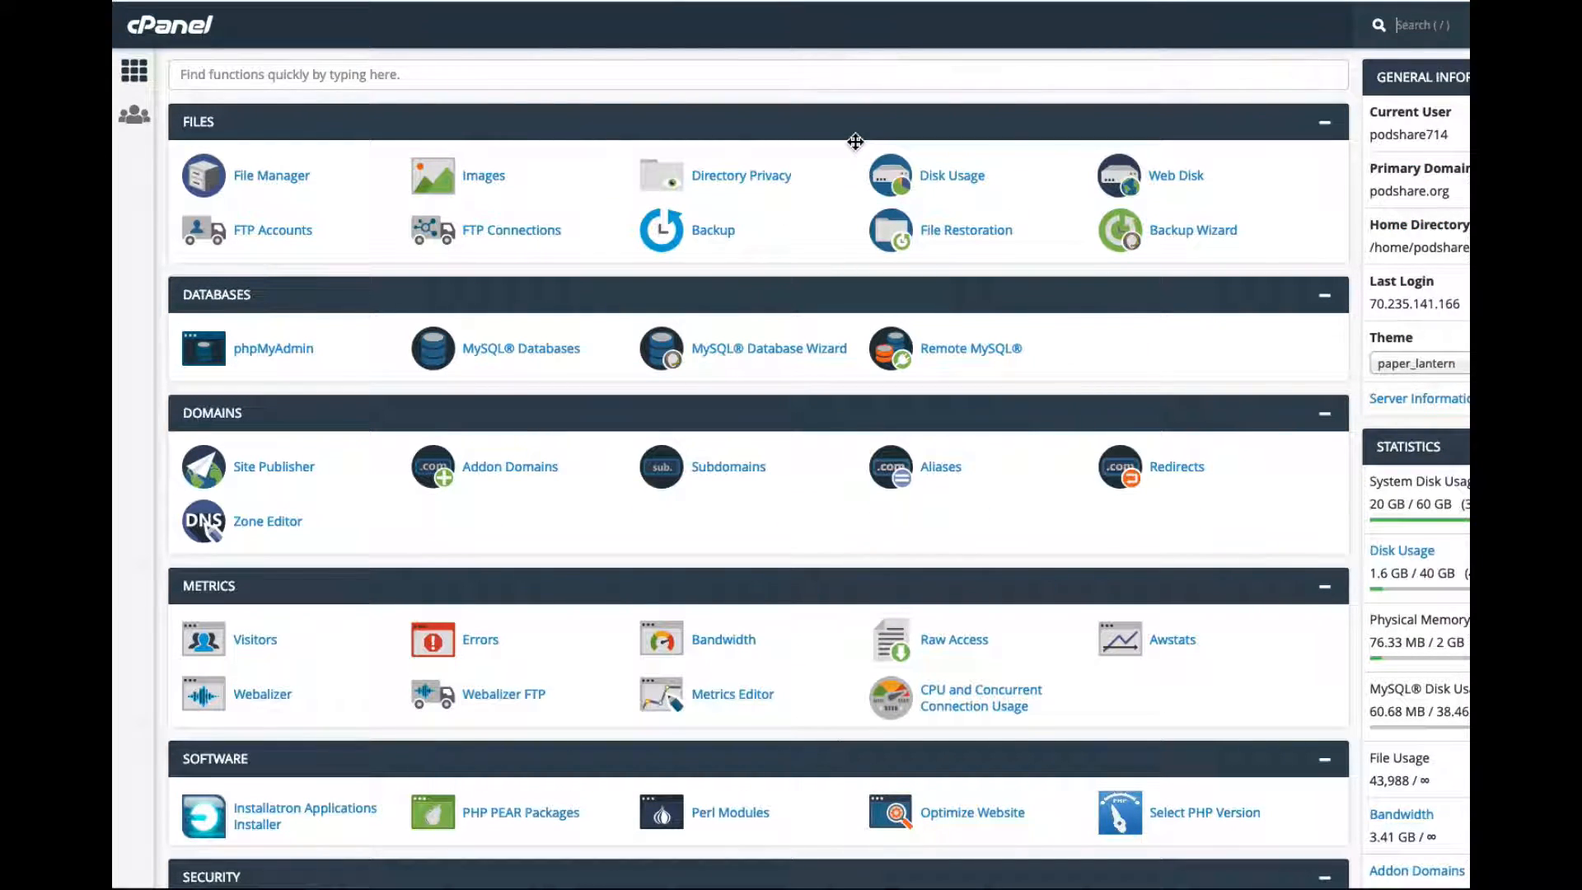
pyautogui.click(279, 177)
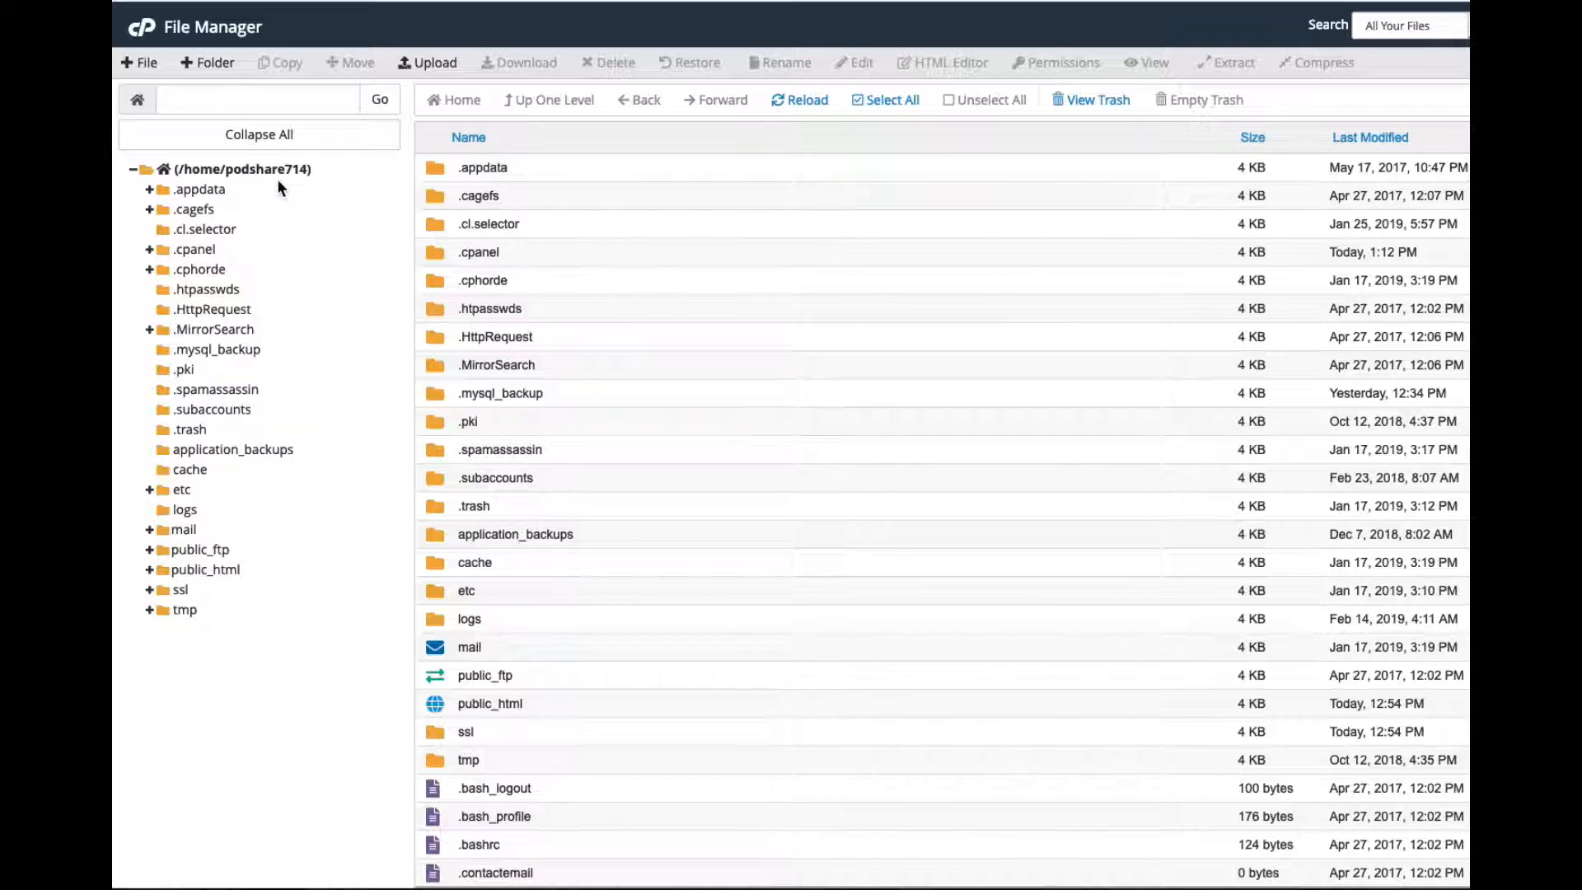
pyautogui.click(488, 1)
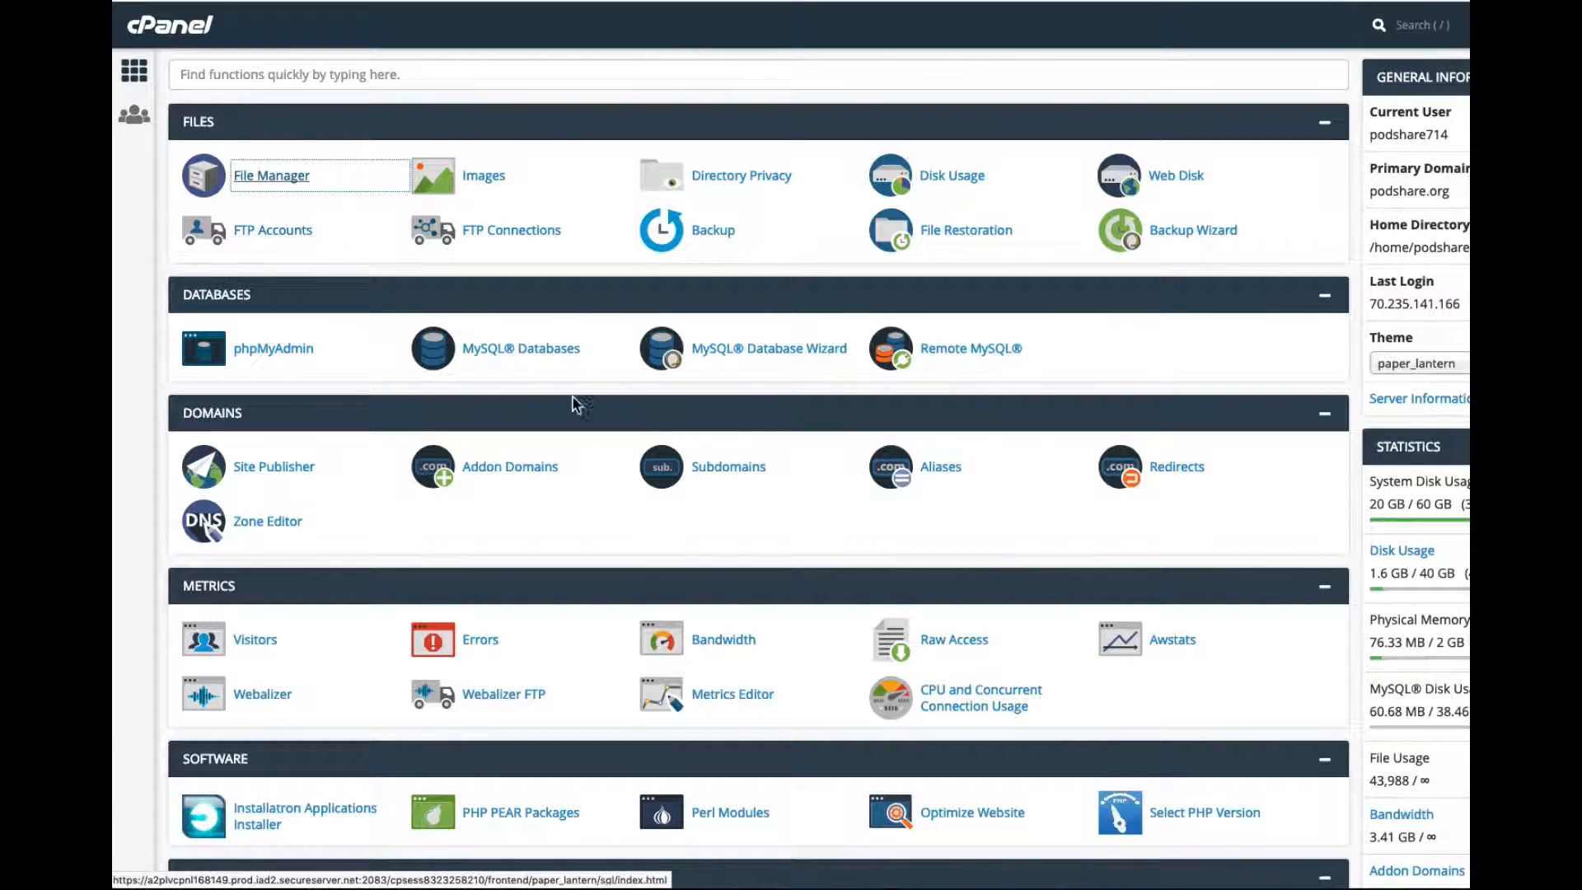
pyautogui.click(1108, 1)
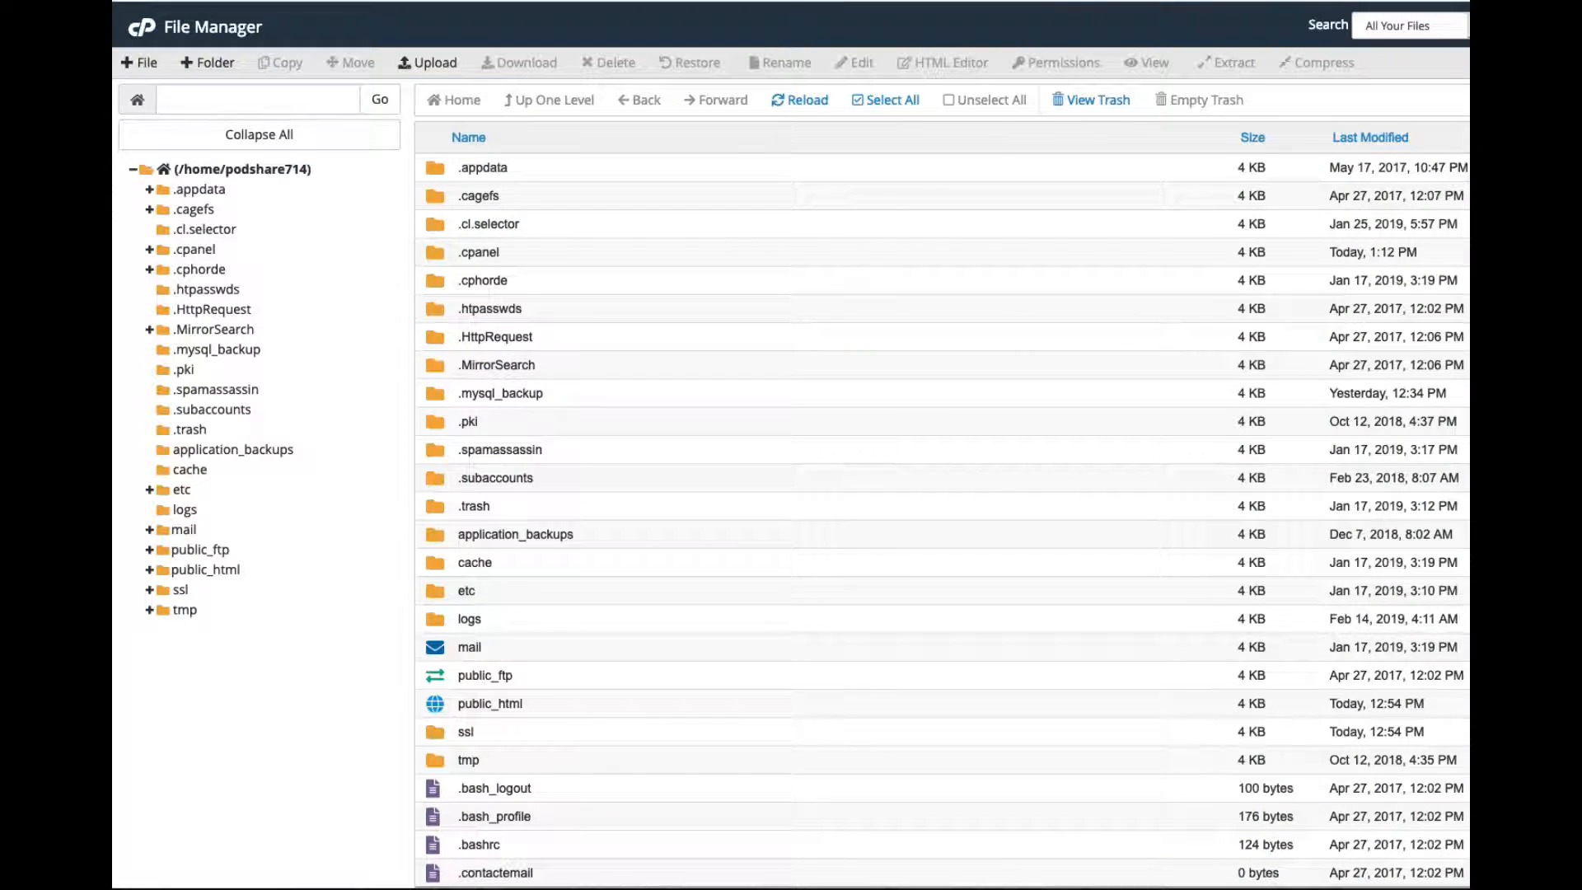
pyautogui.click(206, 572)
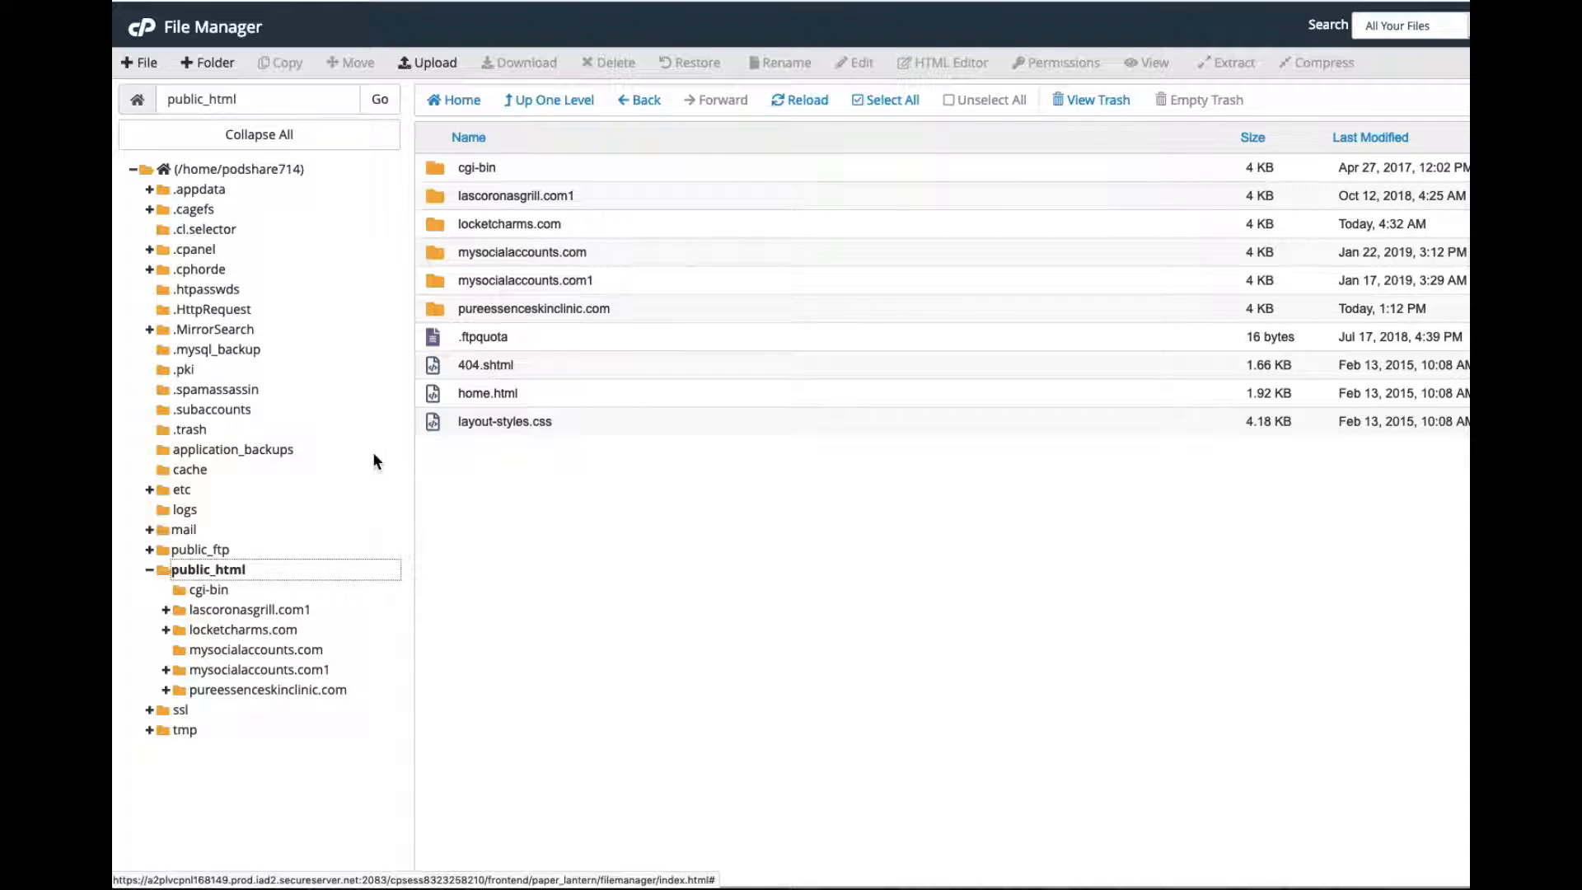
pyautogui.click(262, 692)
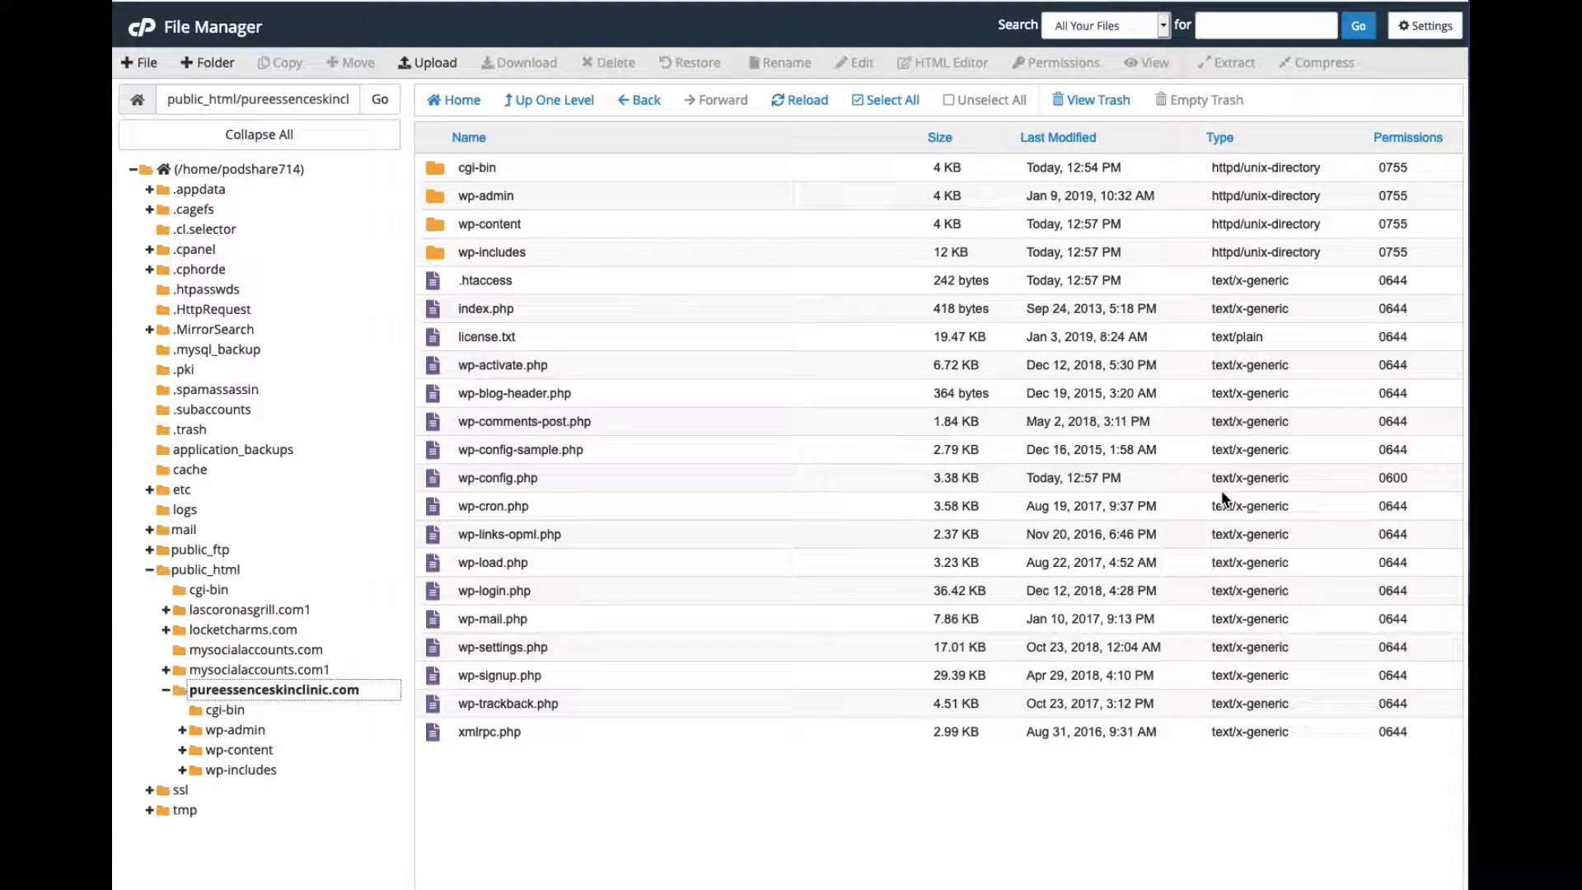
# Save the File Manager preferences with Show Hidden Files (dotfiles) enabled.
pyautogui.click(1415, 38)
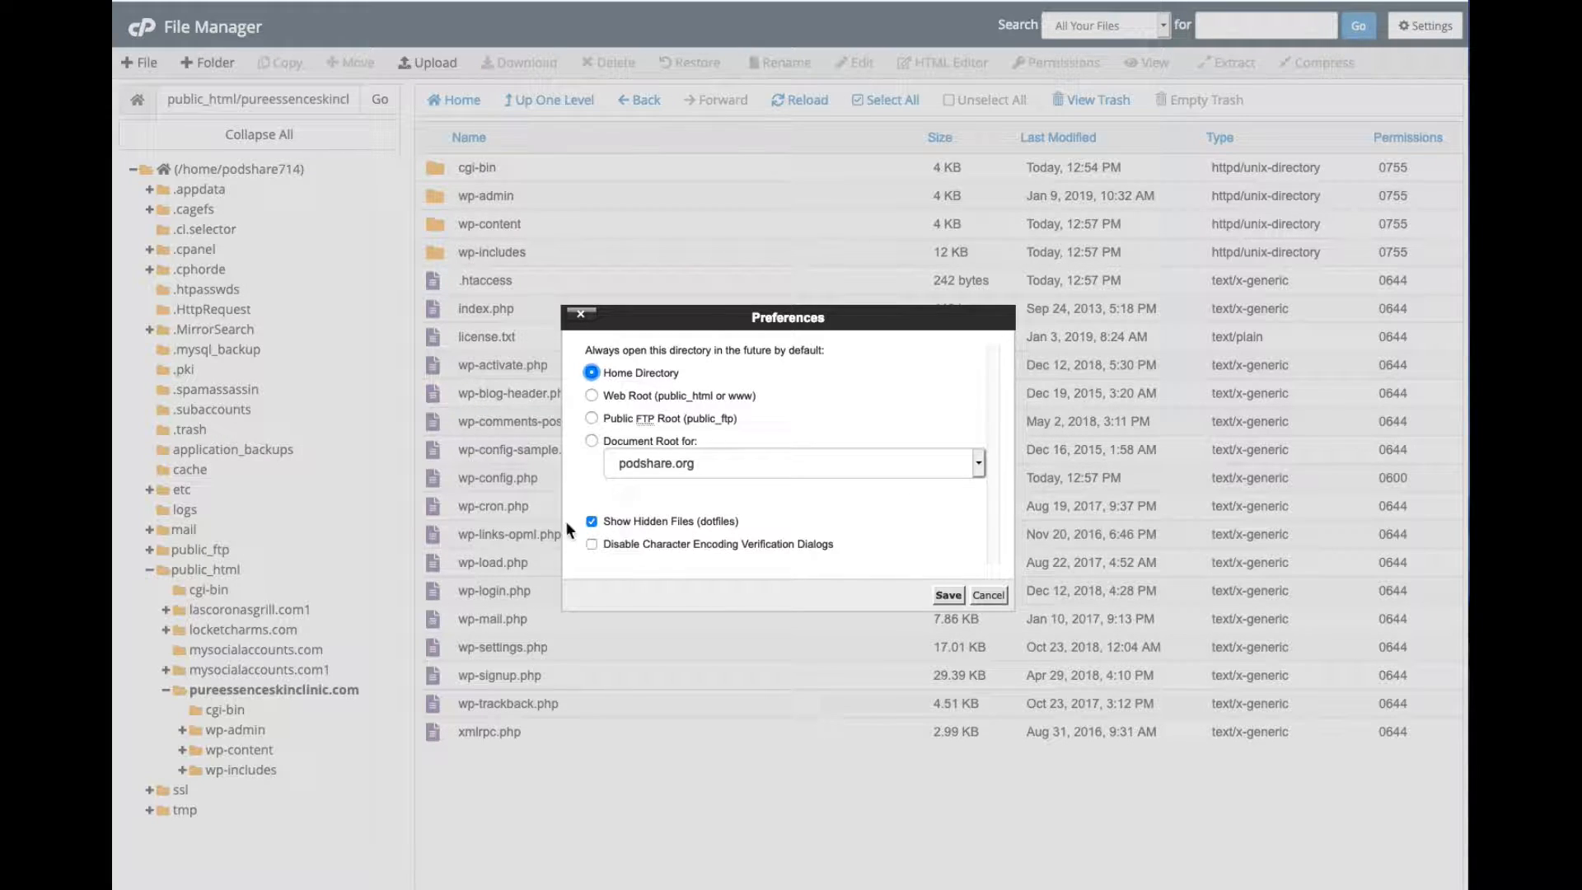
pyautogui.click(593, 522)
pyautogui.click(948, 597)
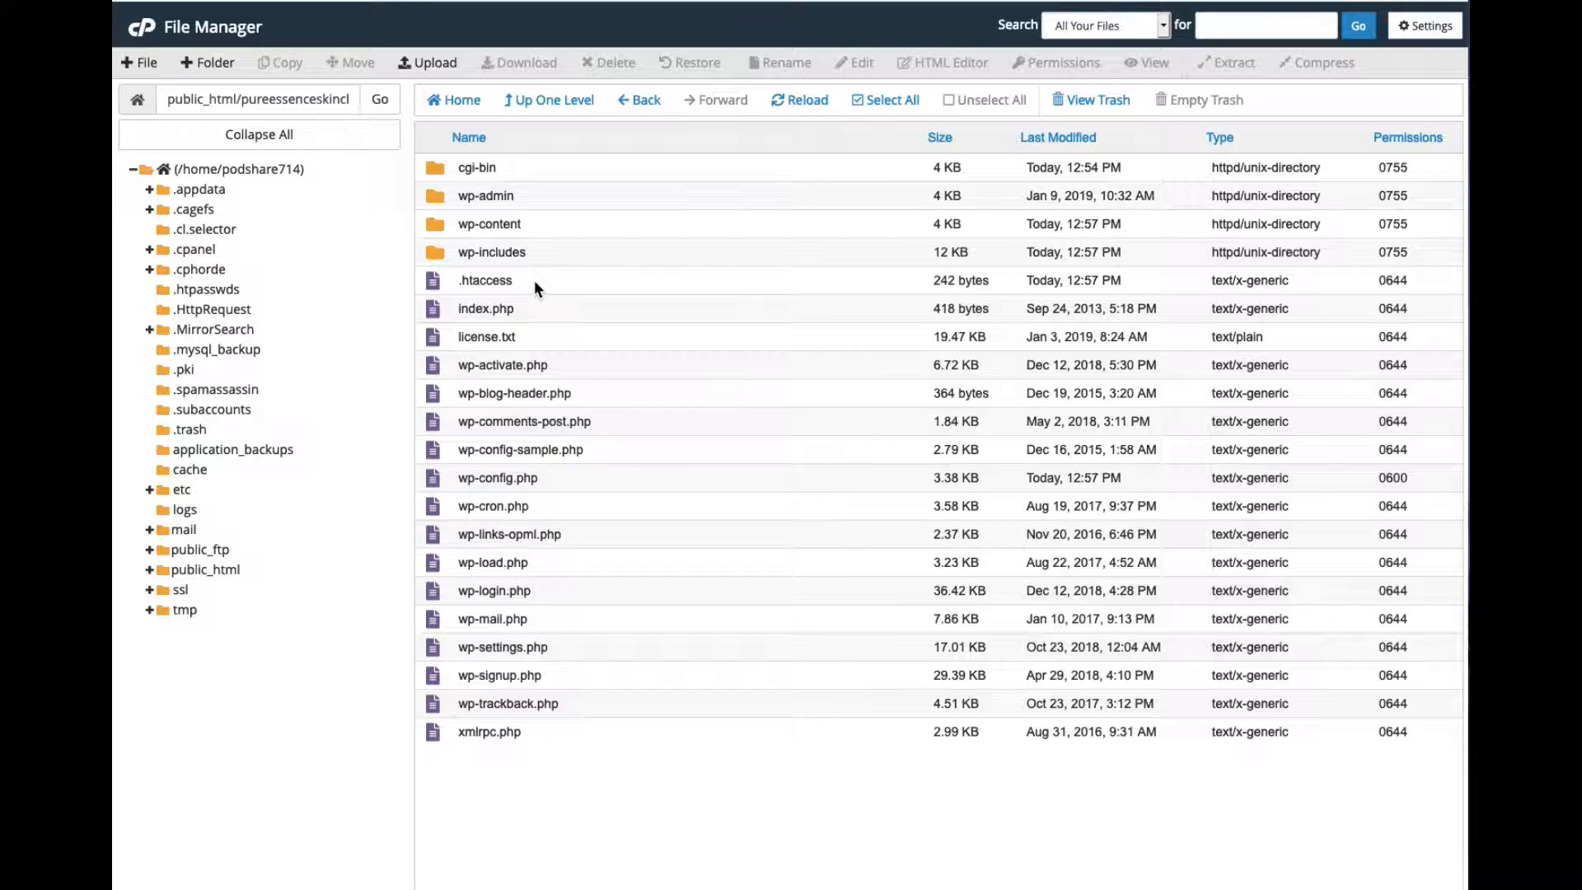
# Create a new file named .user.ini in the pureessenceskinclinic.com folder.
pyautogui.click(145, 62)
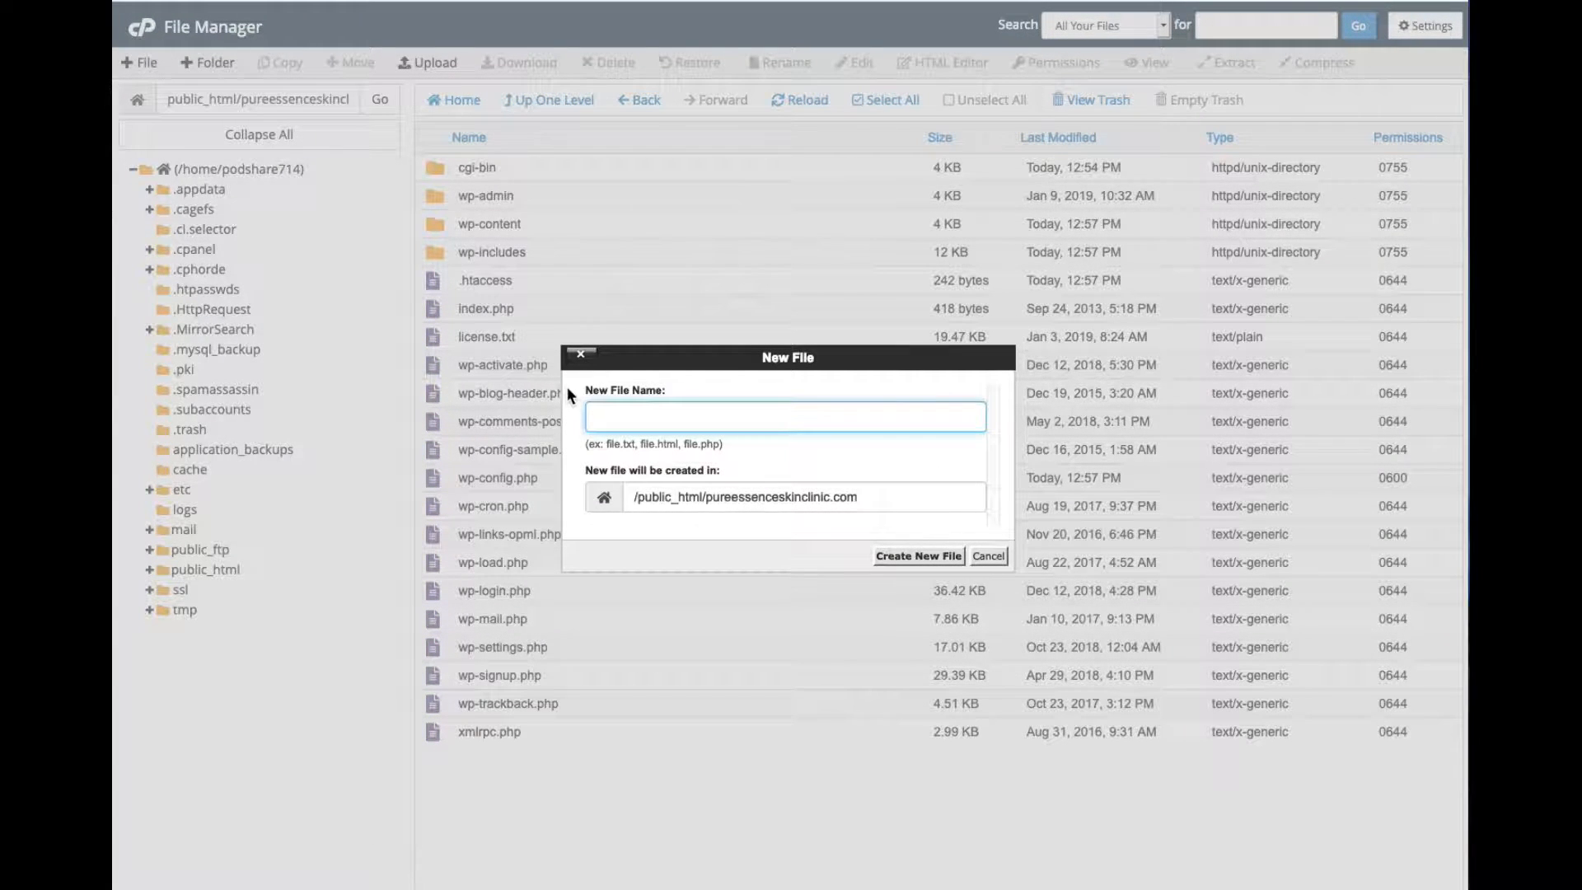
pyautogui.write('.user.ini')
pyautogui.click(905, 556)
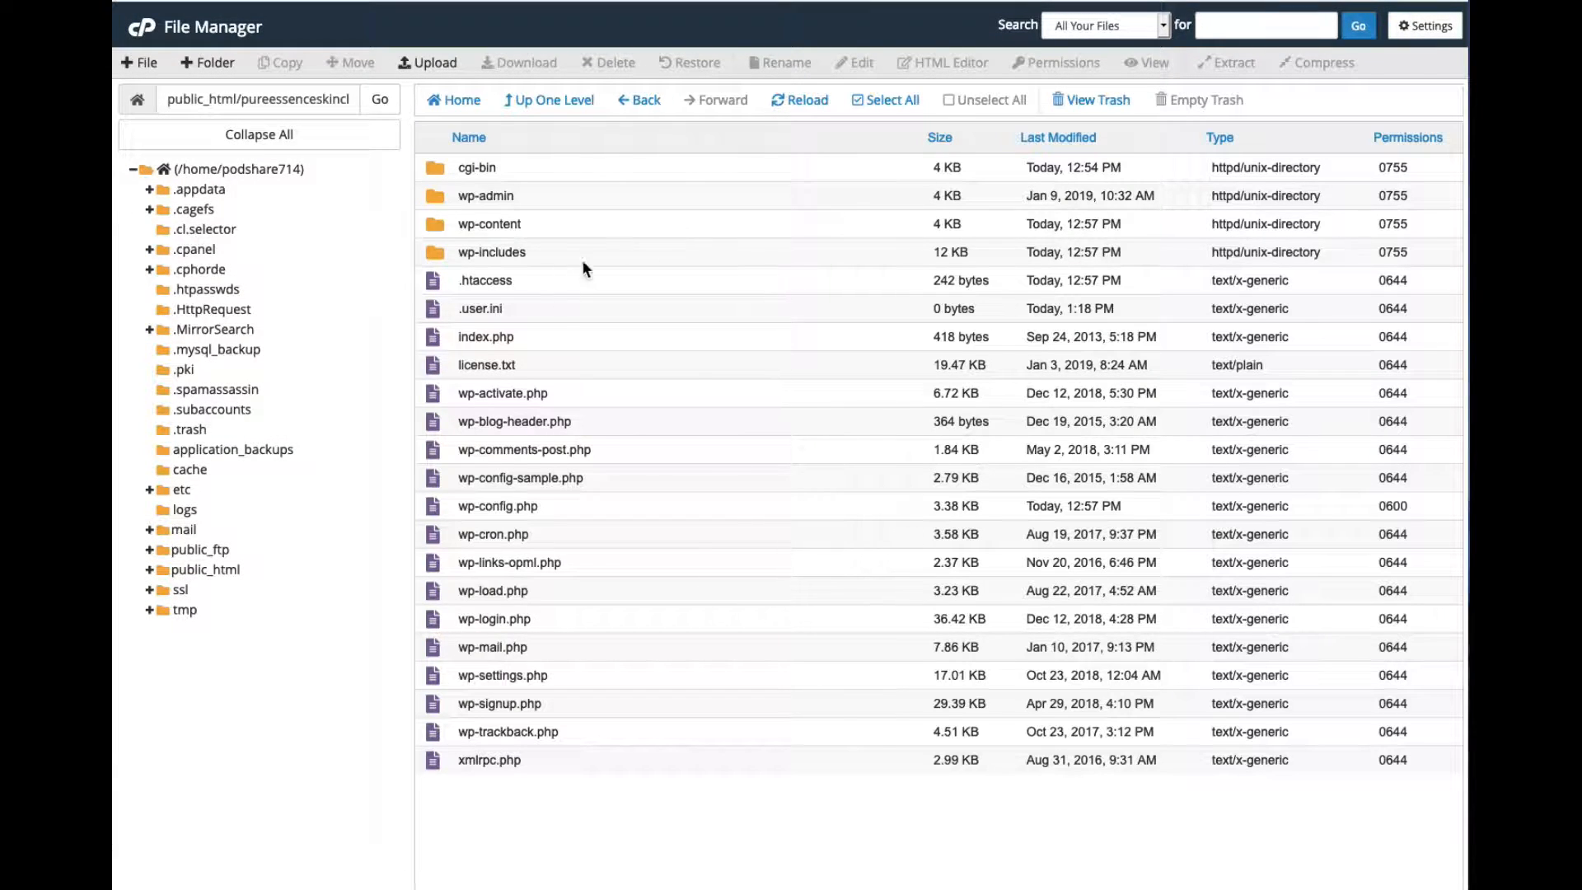
# Open the new .user.ini file in the code editor, accepting the encoding dialog.
pyautogui.click(580, 317)
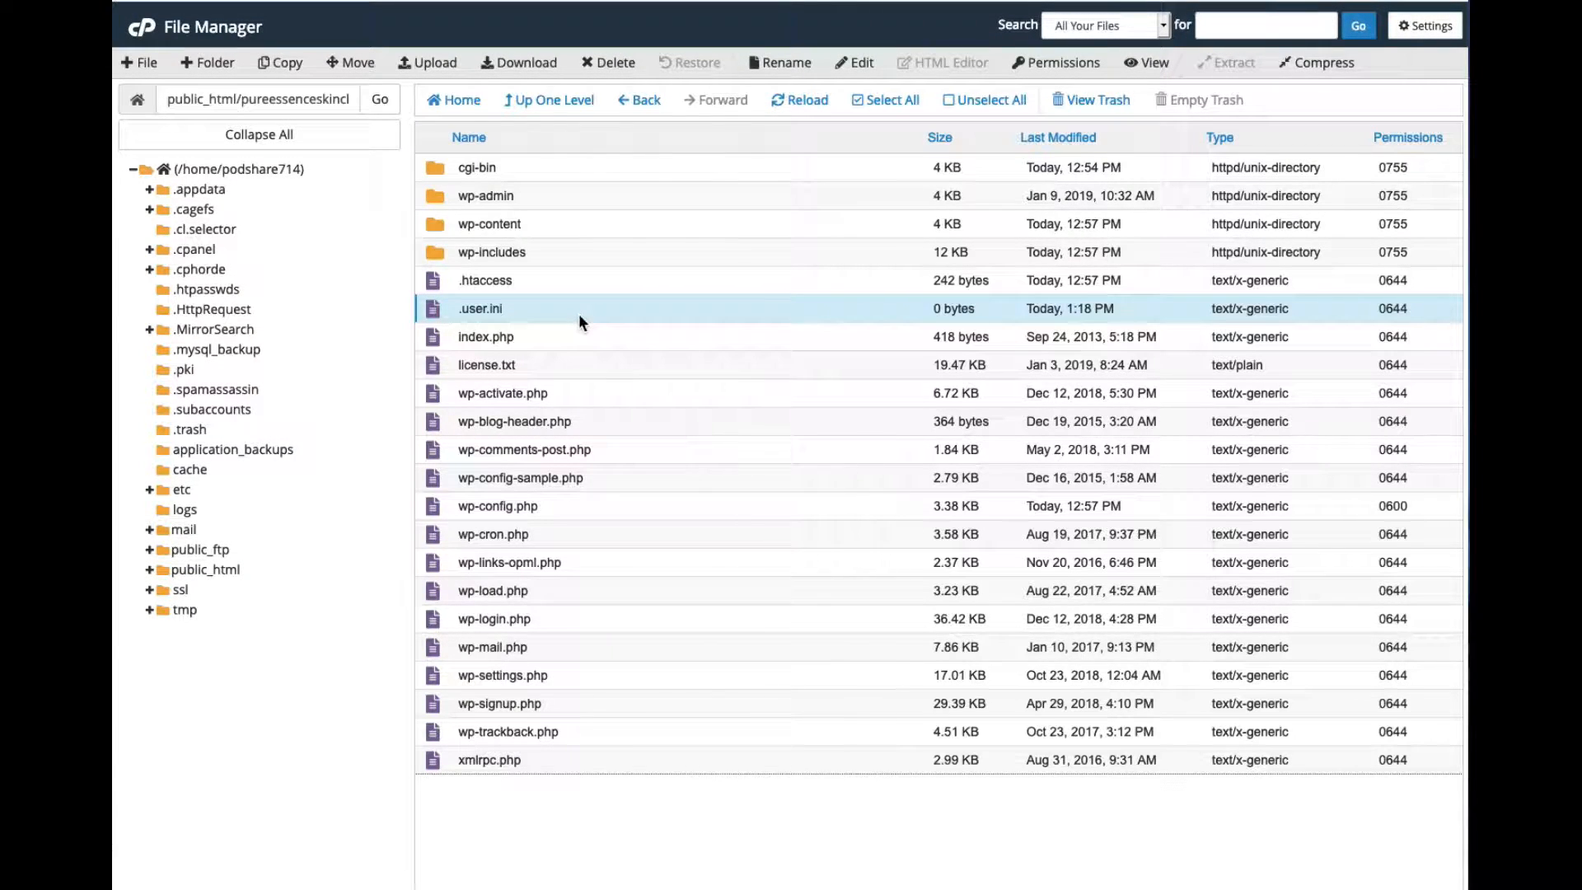
pyautogui.click(861, 64)
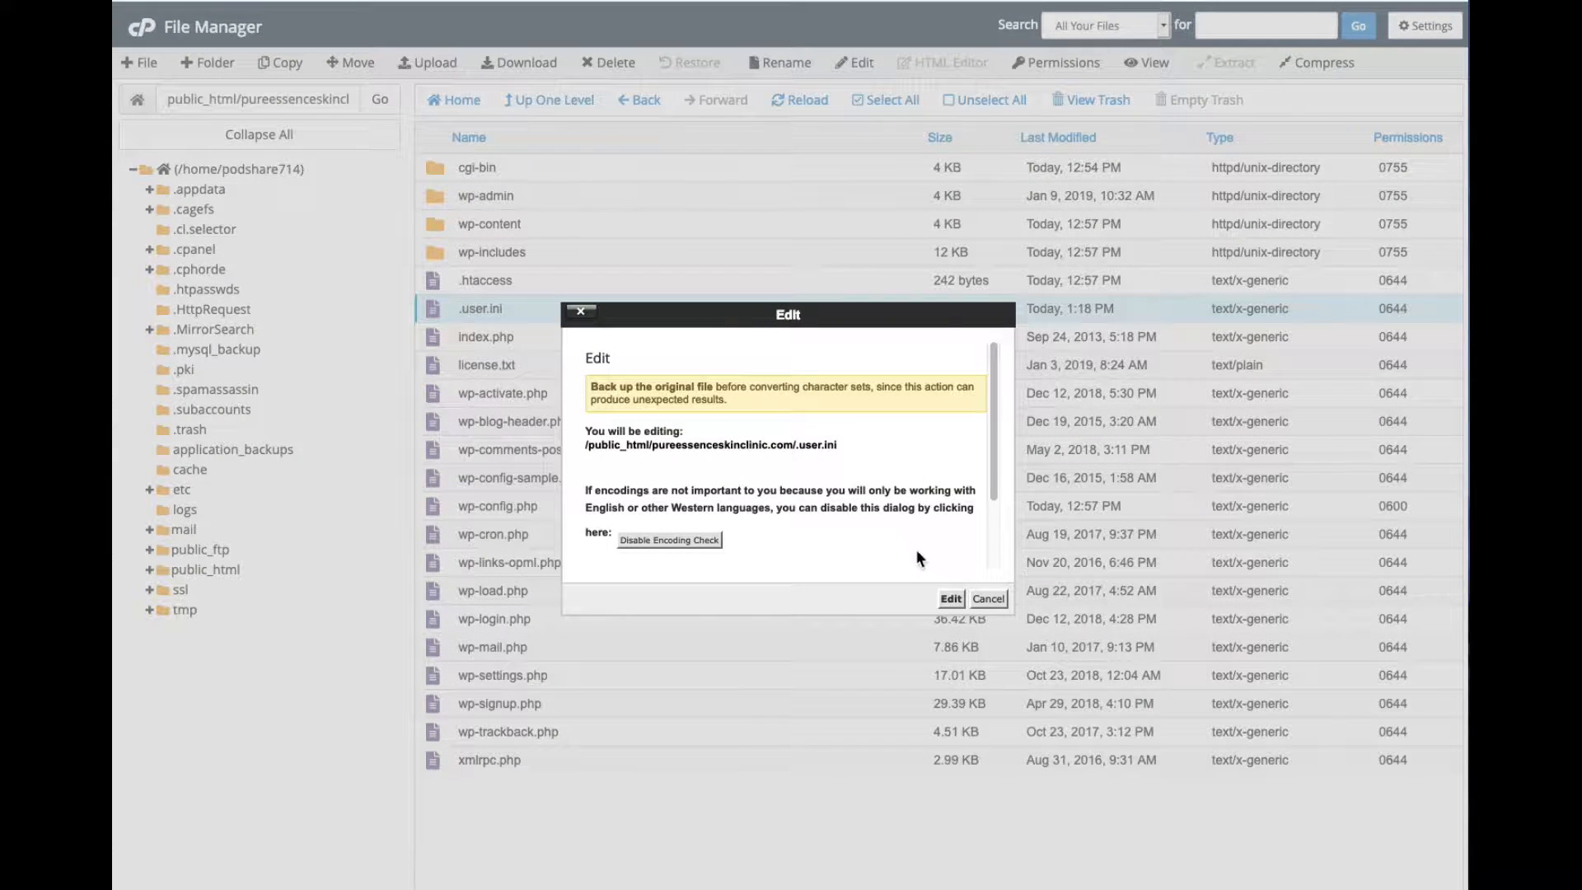
pyautogui.click(950, 599)
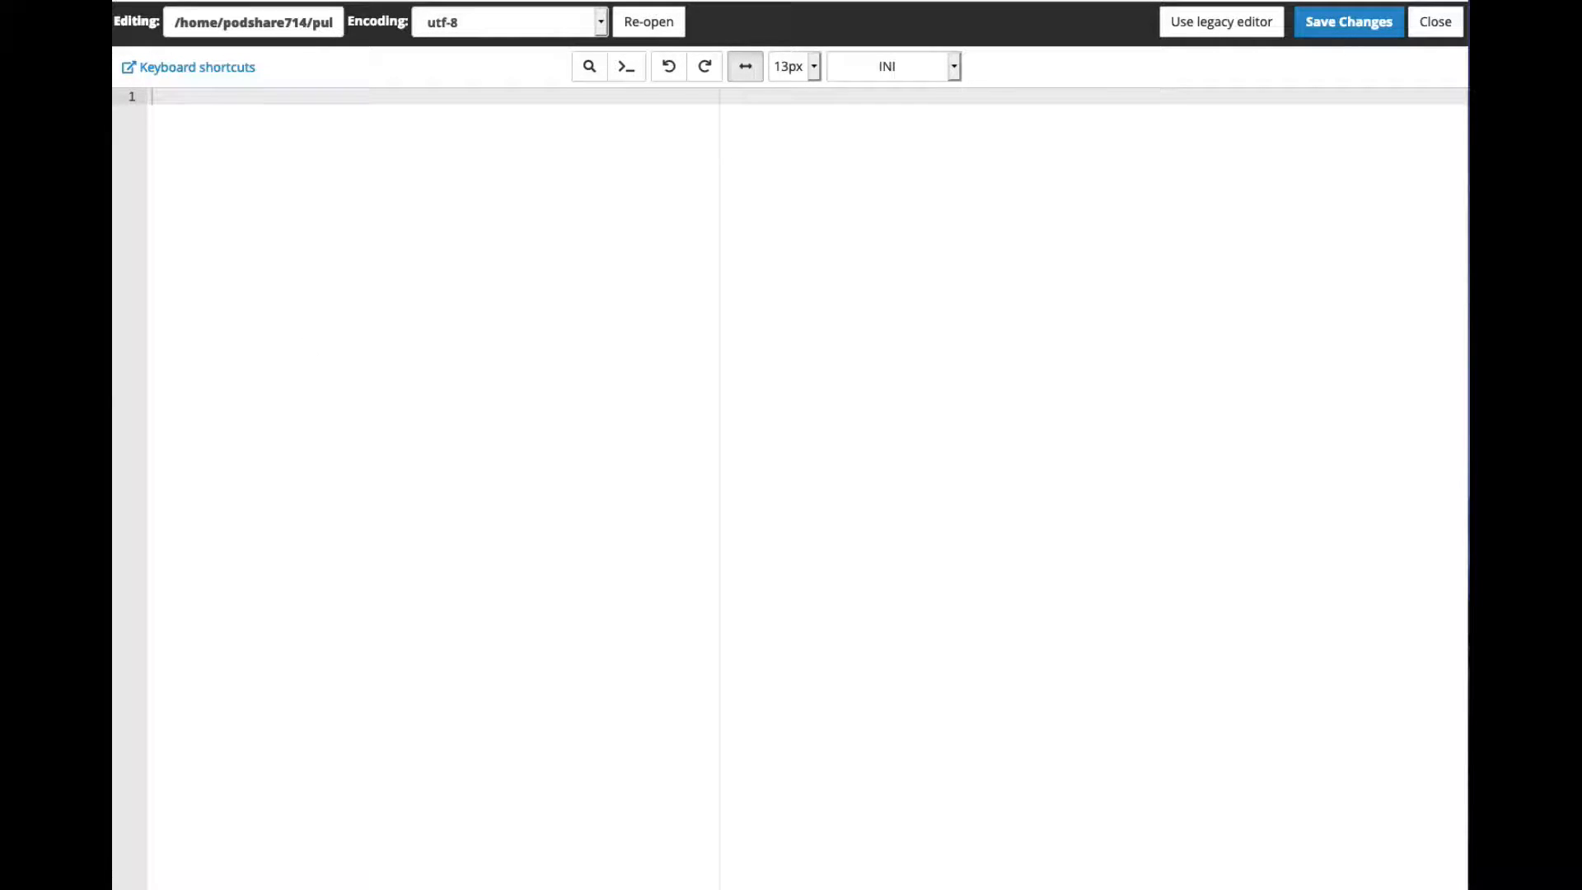
# Copy the PHP settings from expose_php = Off through upload_max_filesize = 256M in the "ini file" text document.
pyautogui.moveTo(957, 213); pyautogui.dragTo(853, 223)
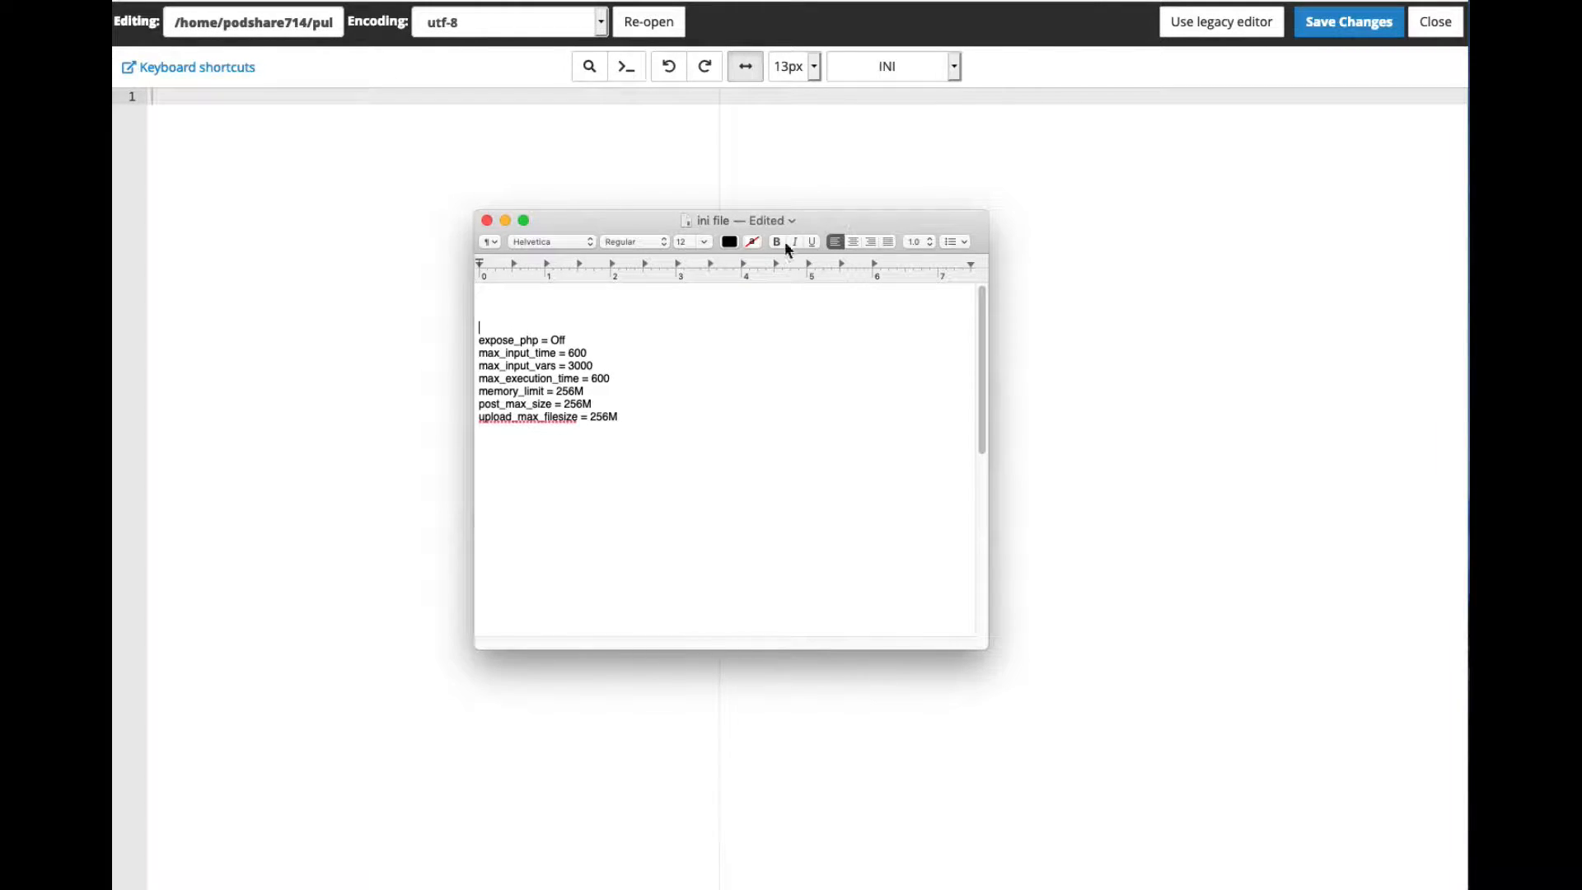
pyautogui.click(478, 339)
pyautogui.moveTo(479, 338); pyautogui.dragTo(628, 417)
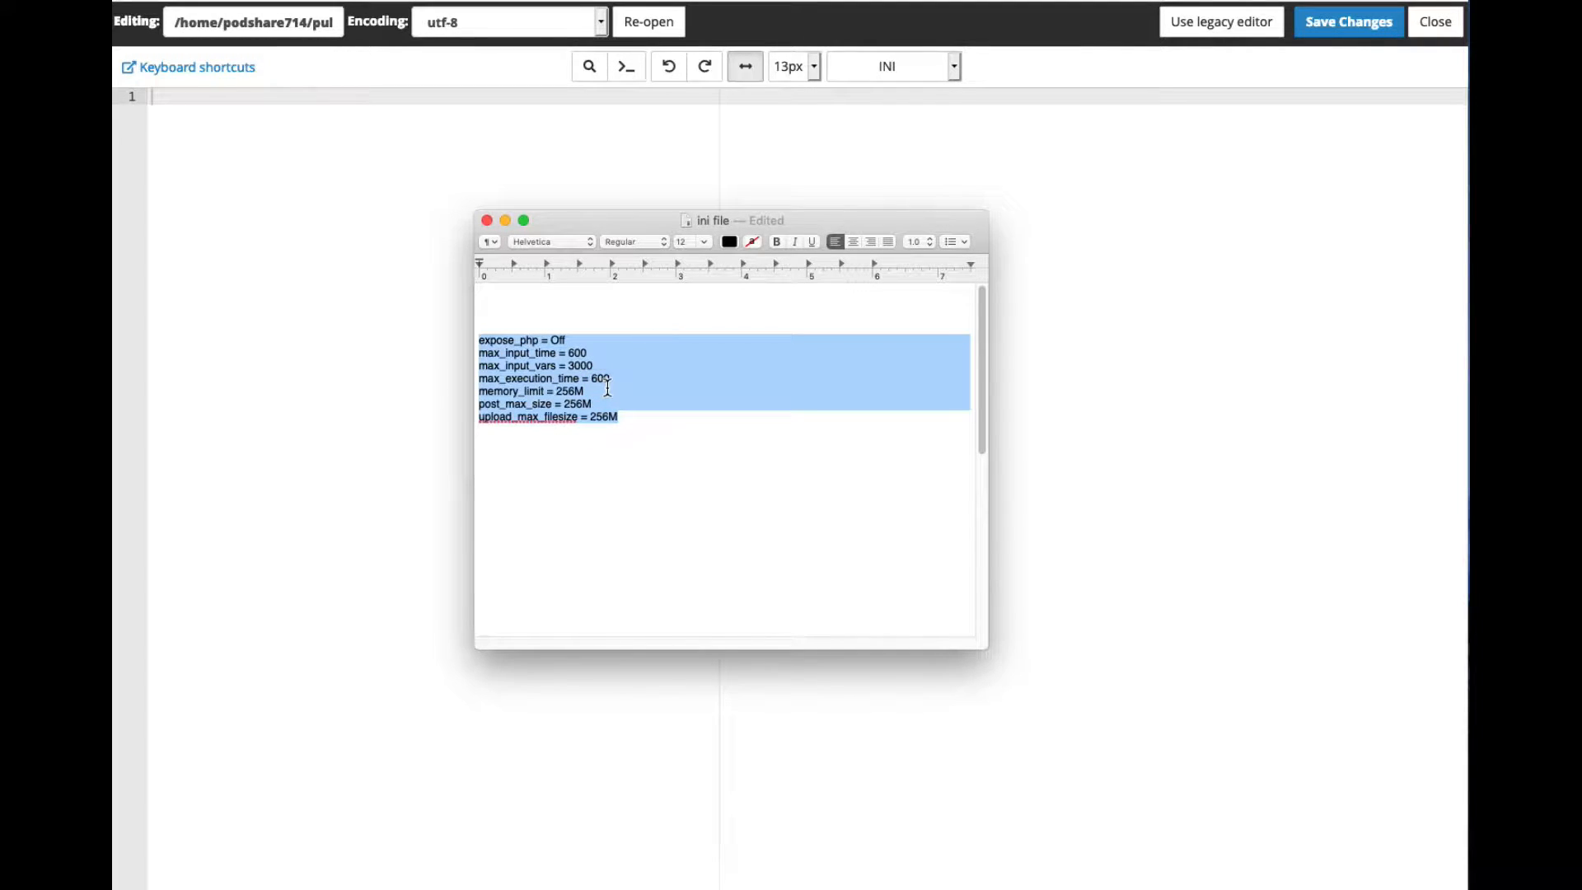
pyautogui.rightClick(608, 384)
pyautogui.click(652, 453)
# Paste the copied PHP settings into .user.ini, save the changes and close the editor.
pyautogui.click(213, 128)
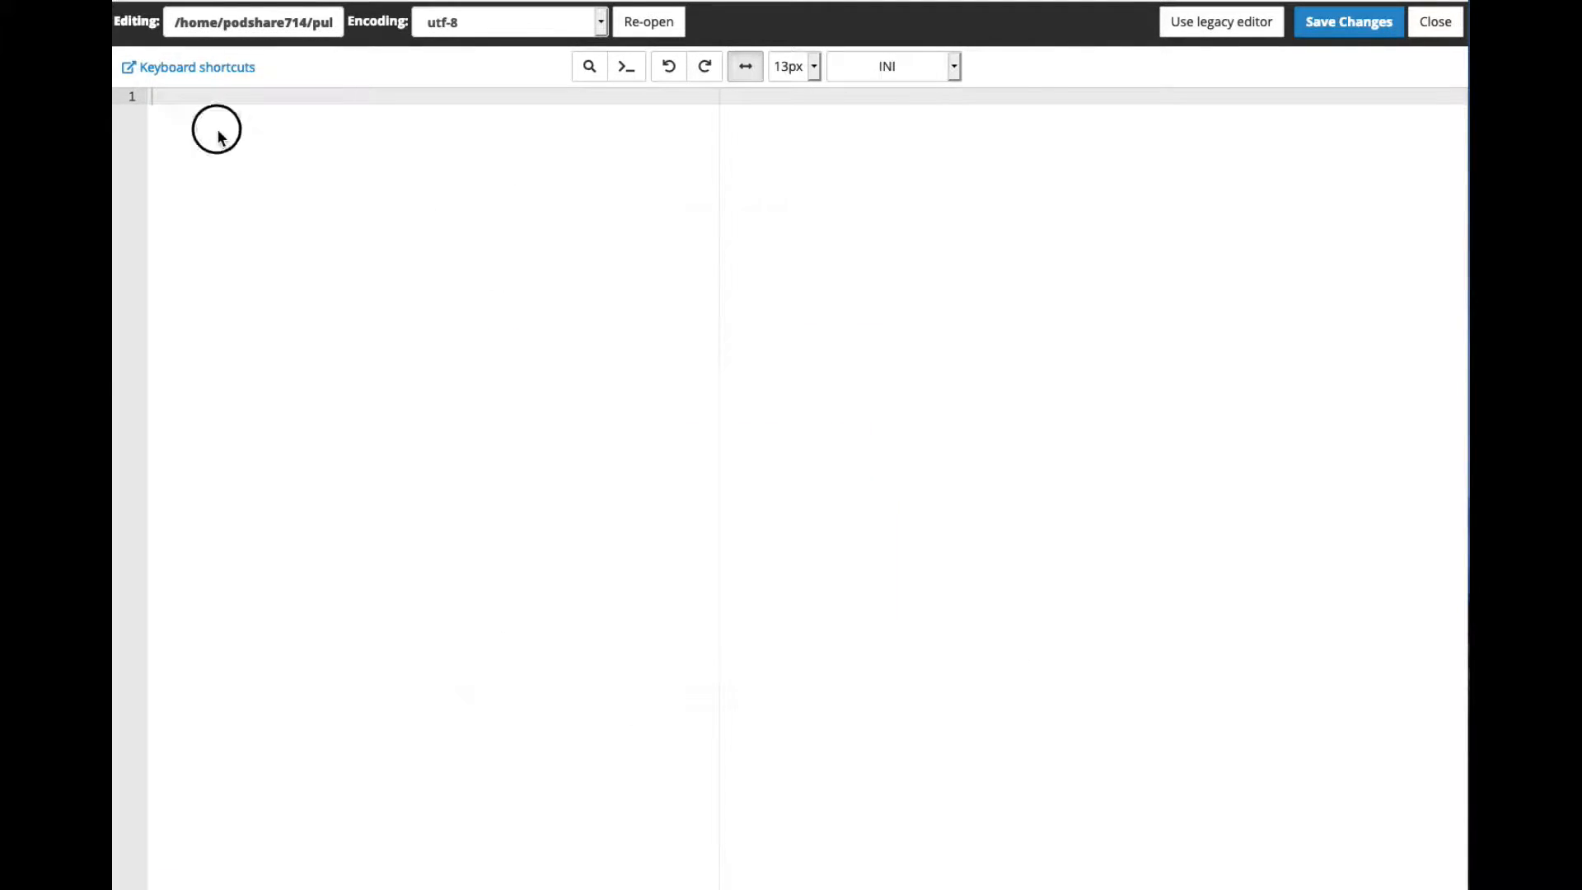
pyautogui.press('super+v')
pyautogui.click(410, 308)
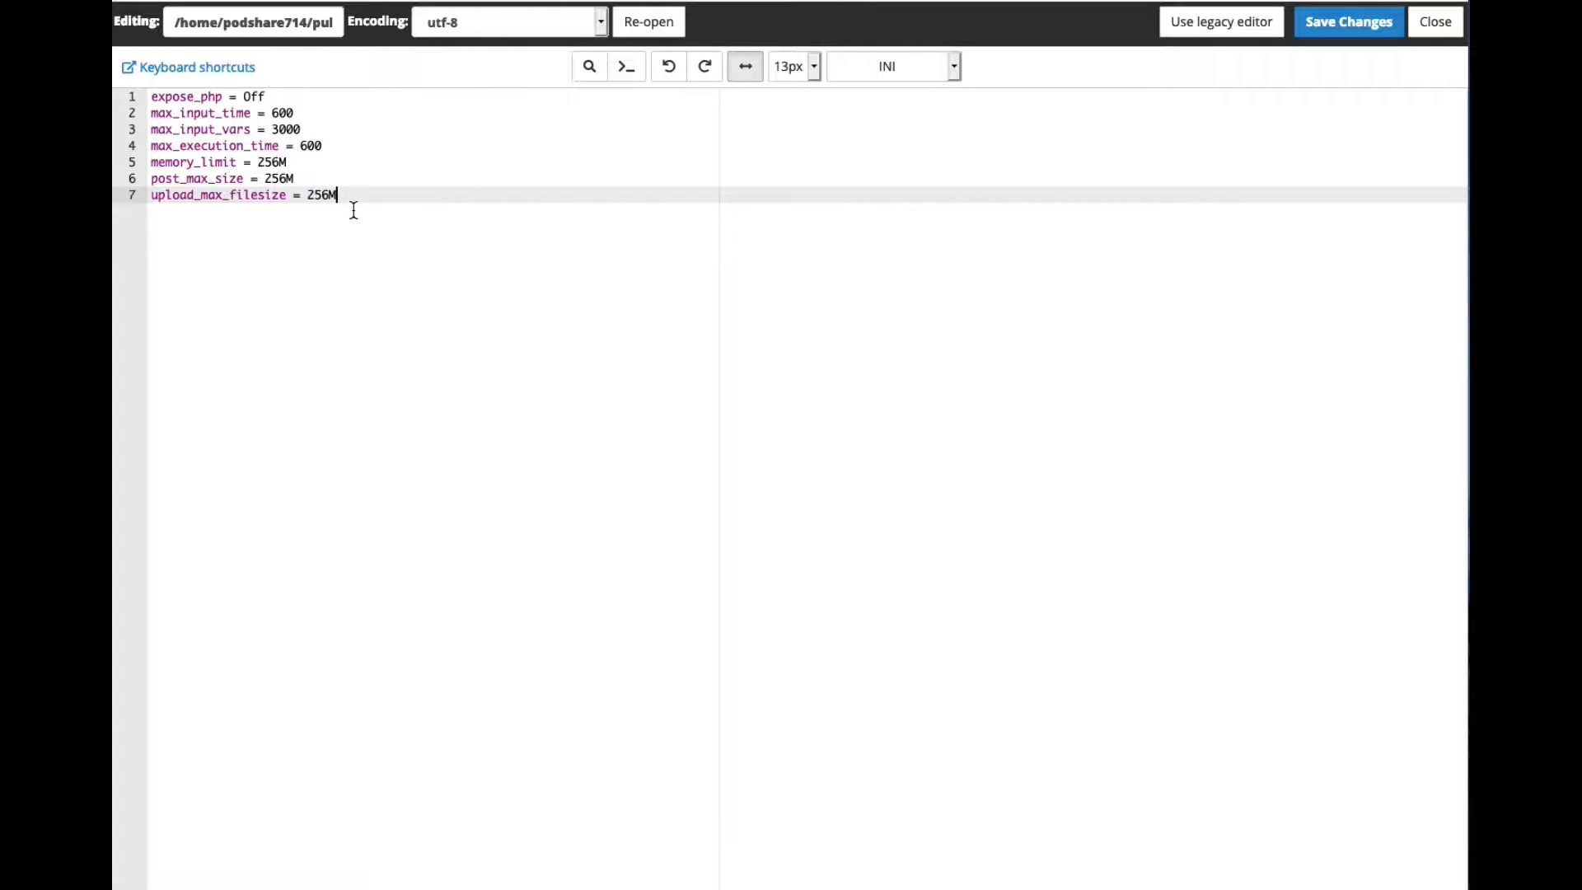
pyautogui.click(1344, 23)
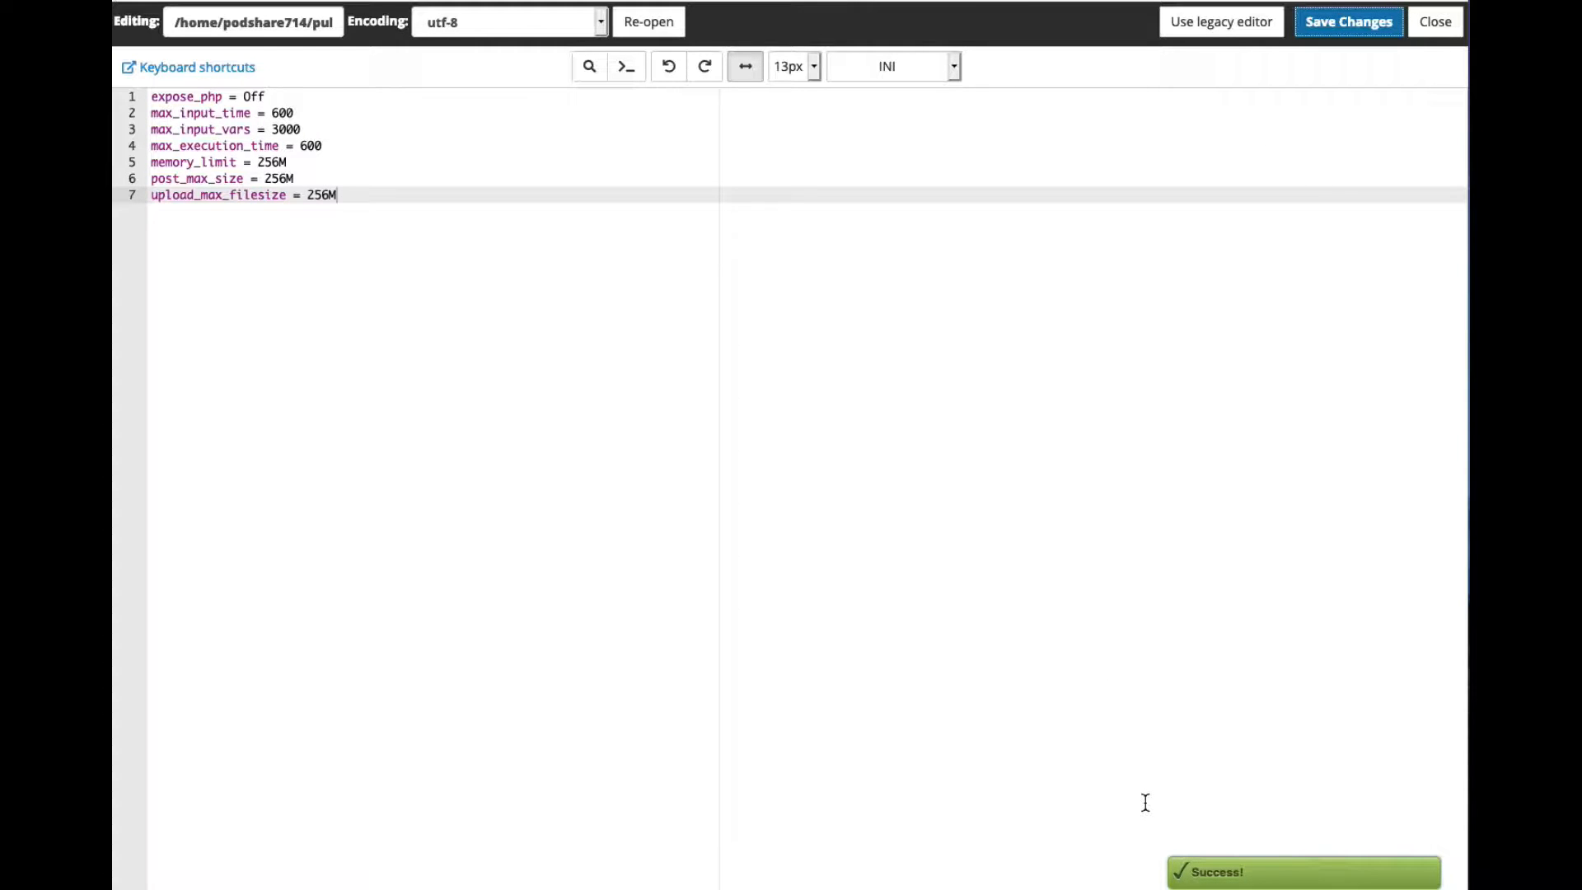
pyautogui.click(1437, 23)
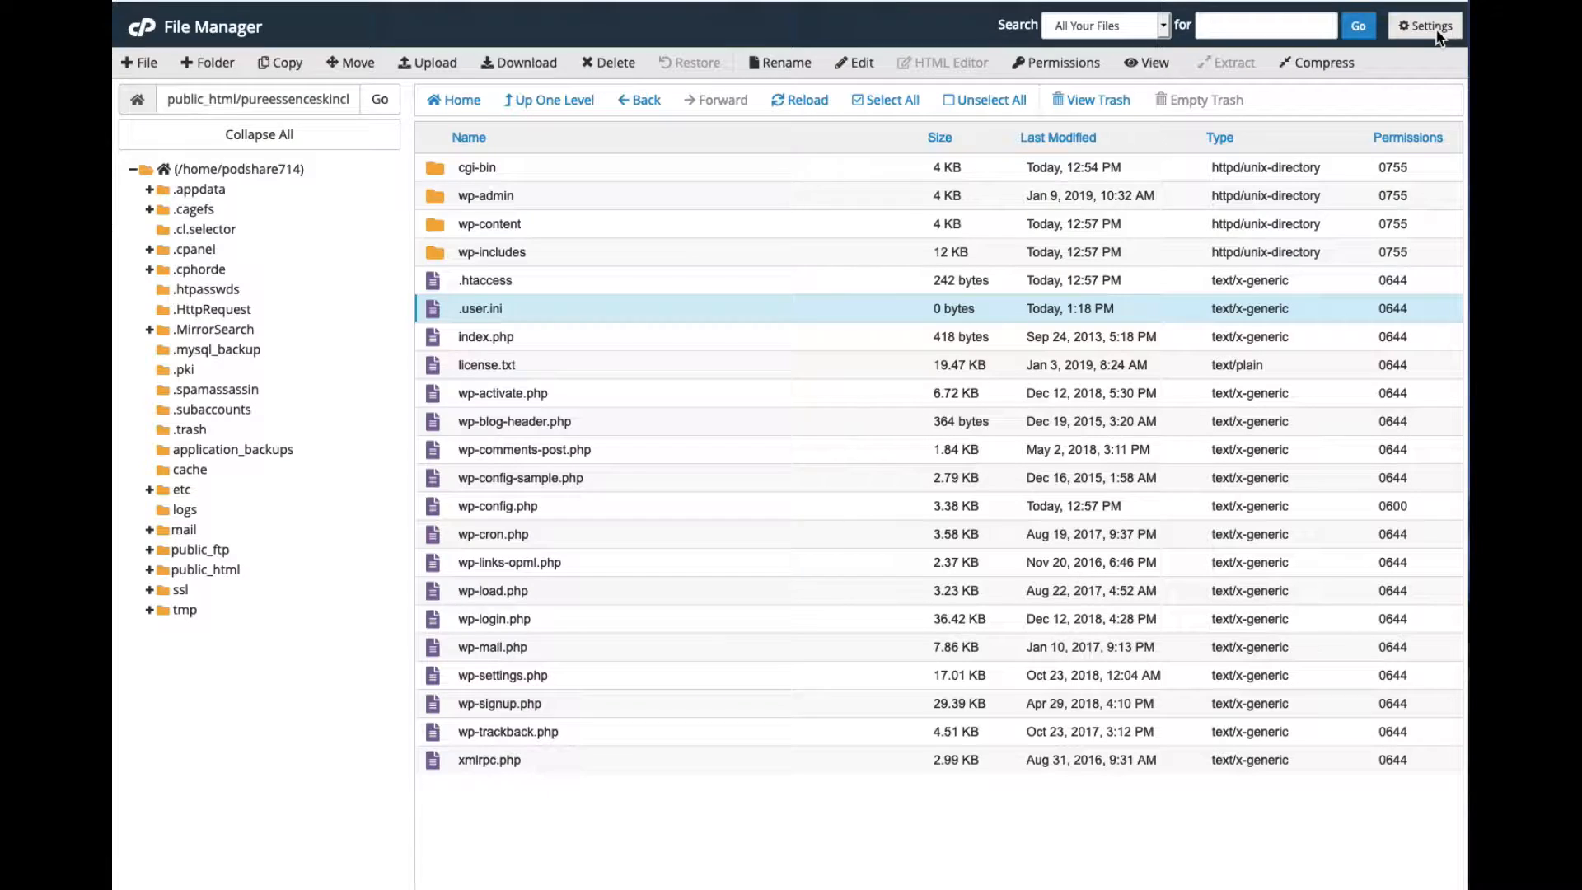
# View the saved .user.ini file and review its name and the memory_limit value.
pyautogui.click(552, 317)
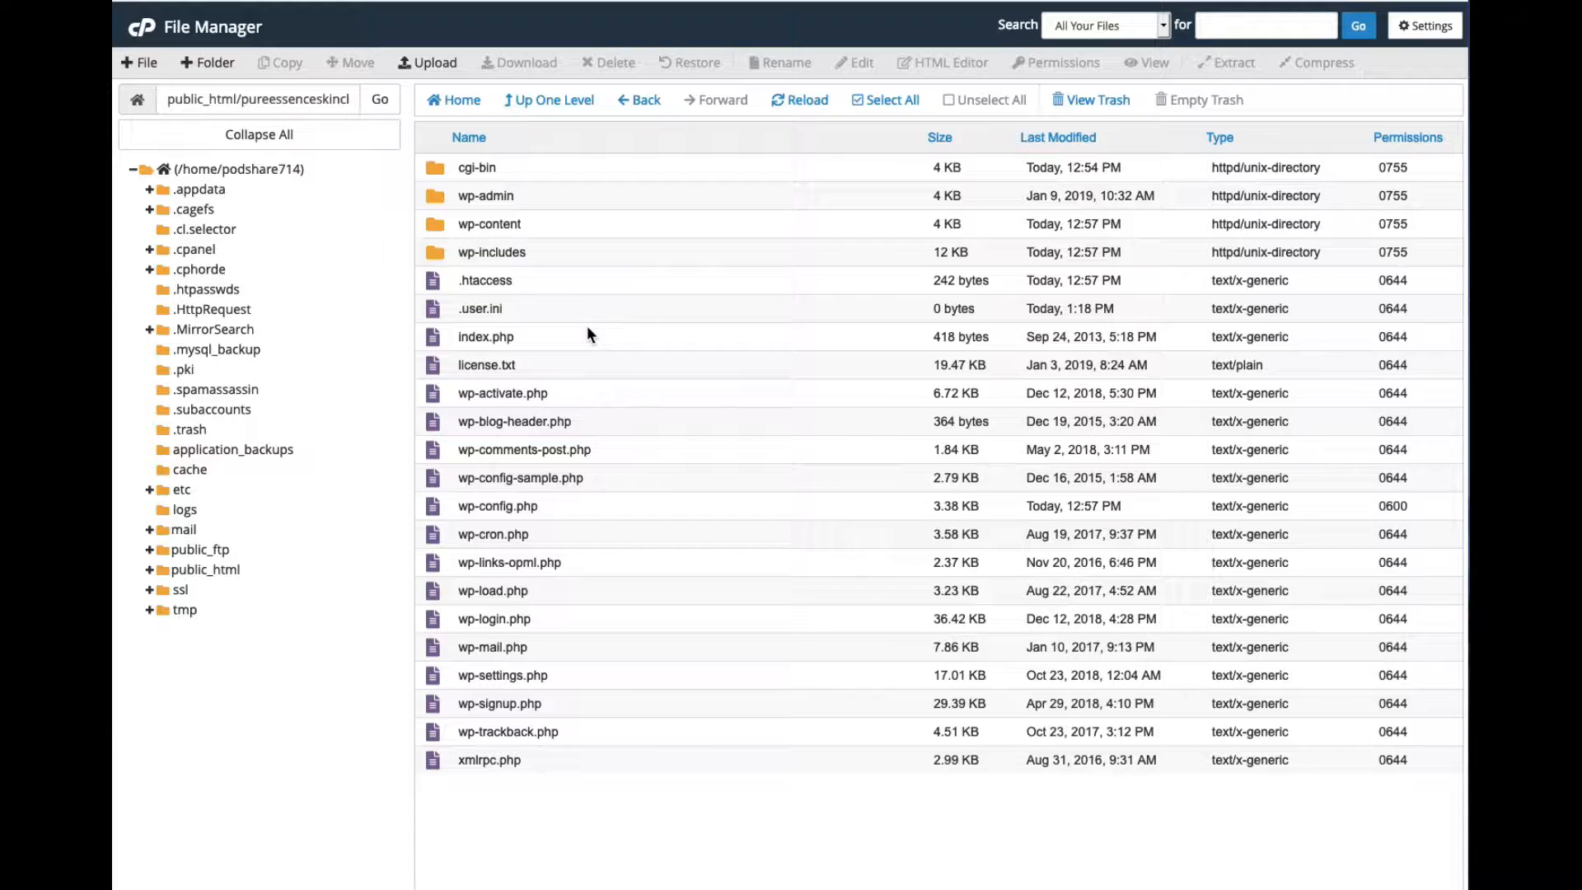
pyautogui.click(587, 307)
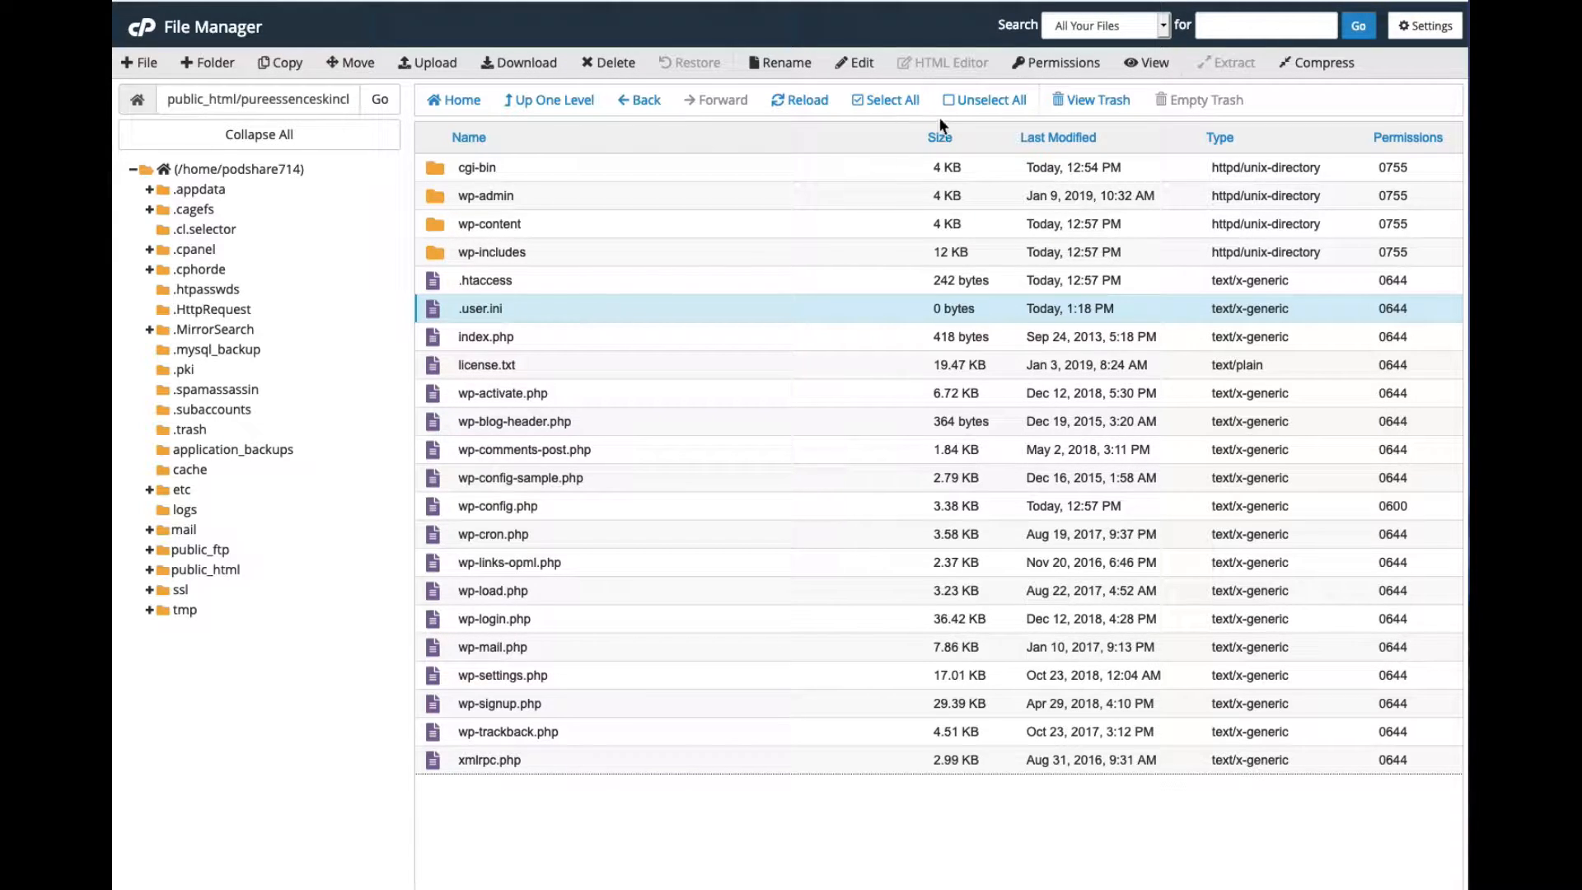
pyautogui.click(1152, 64)
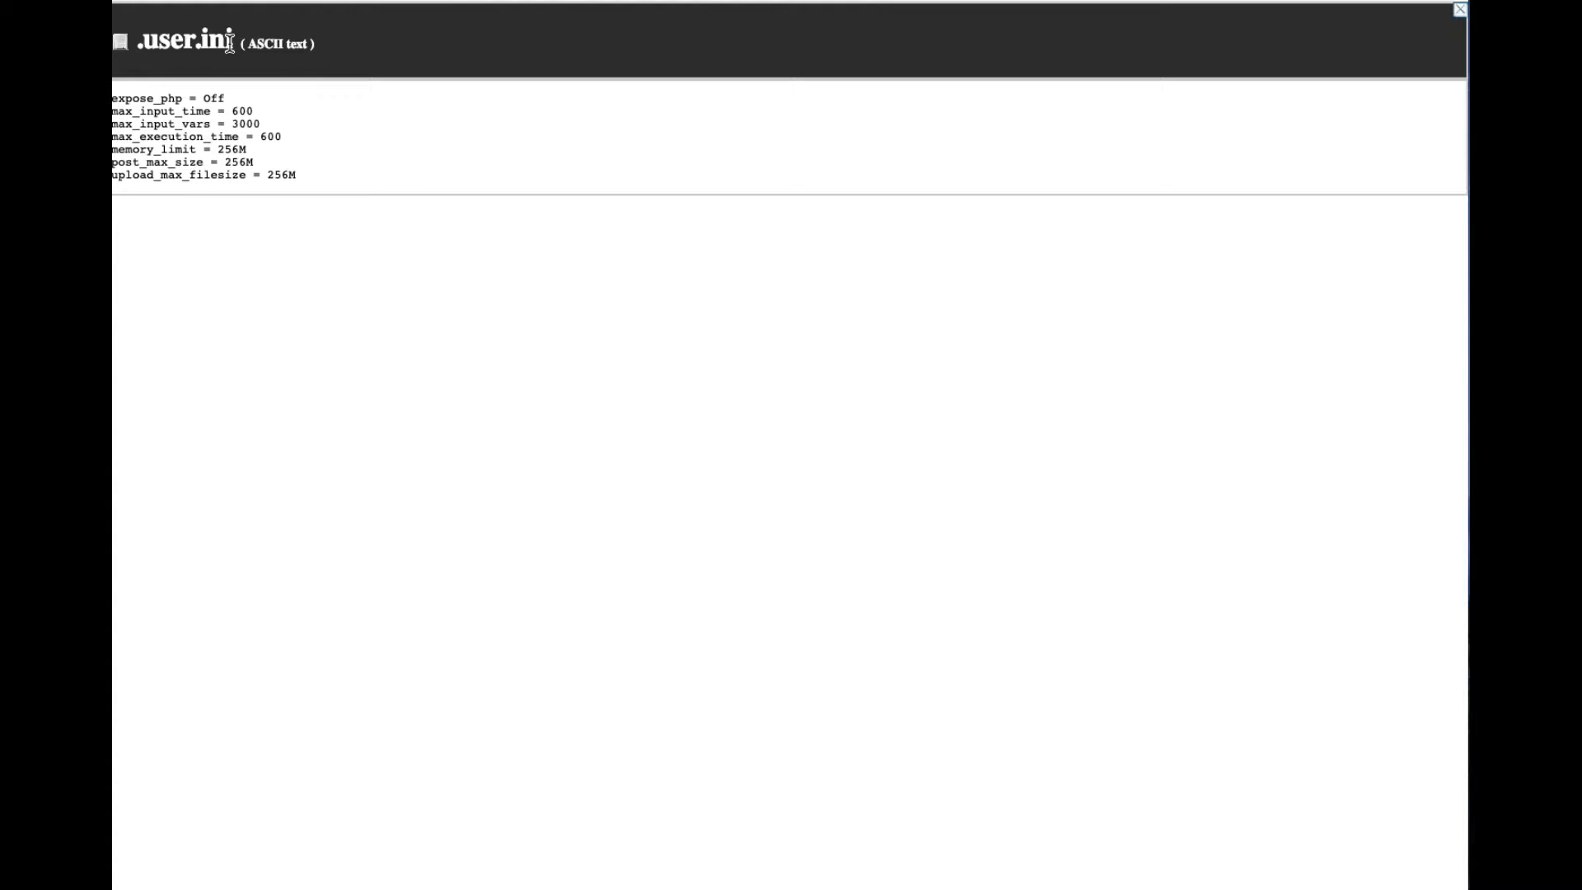
pyautogui.moveTo(230, 43); pyautogui.dragTo(163, 39)
pyautogui.click(142, 48)
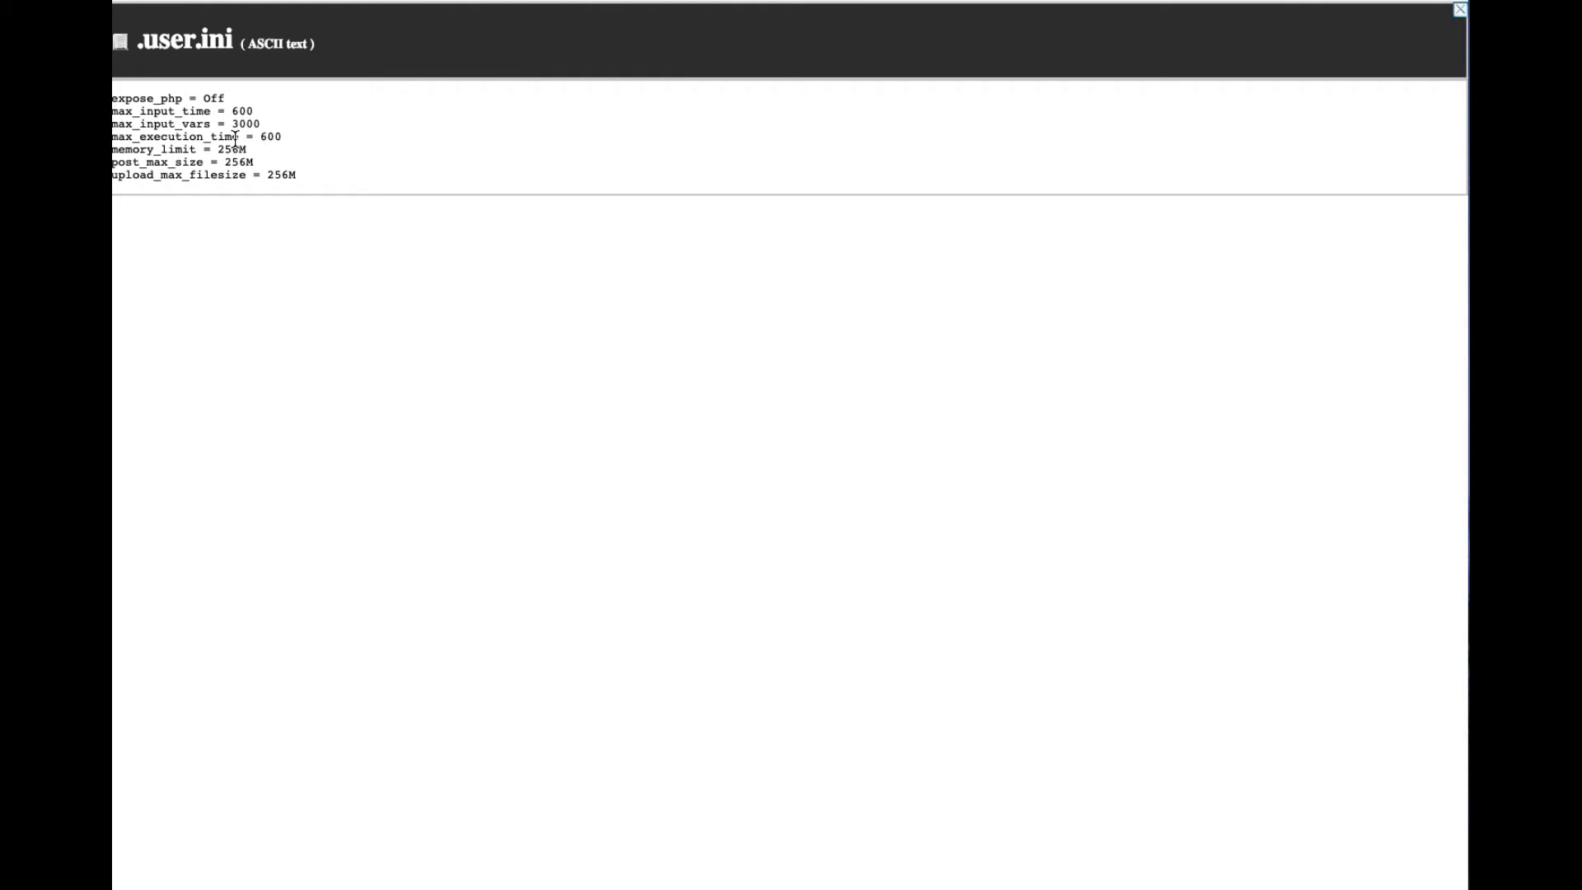
pyautogui.doubleClick(236, 150)
pyautogui.click(254, 155)
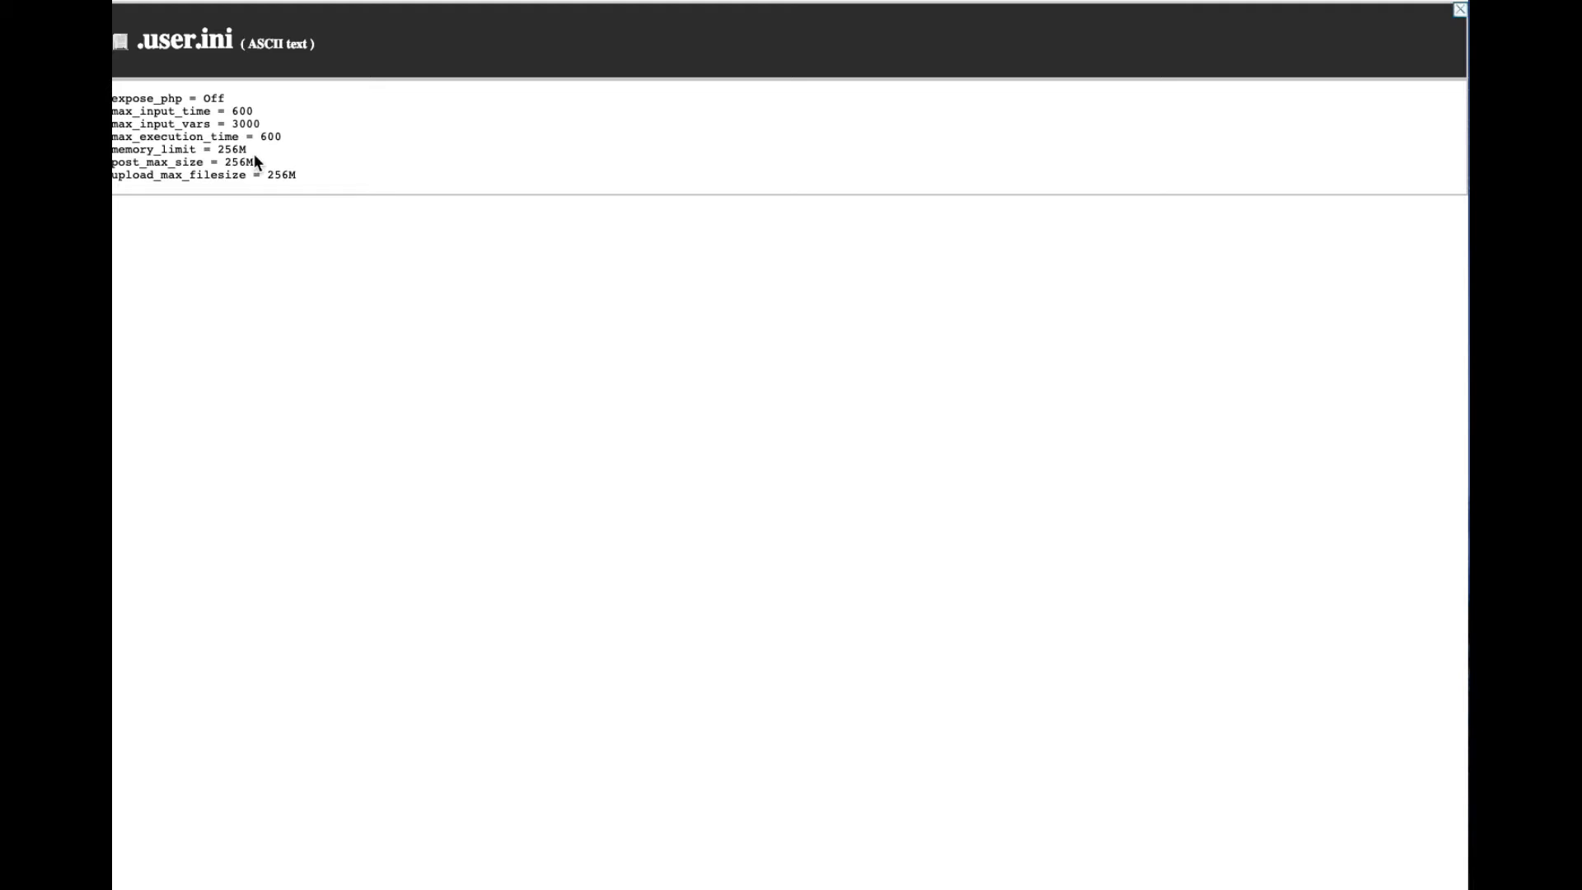